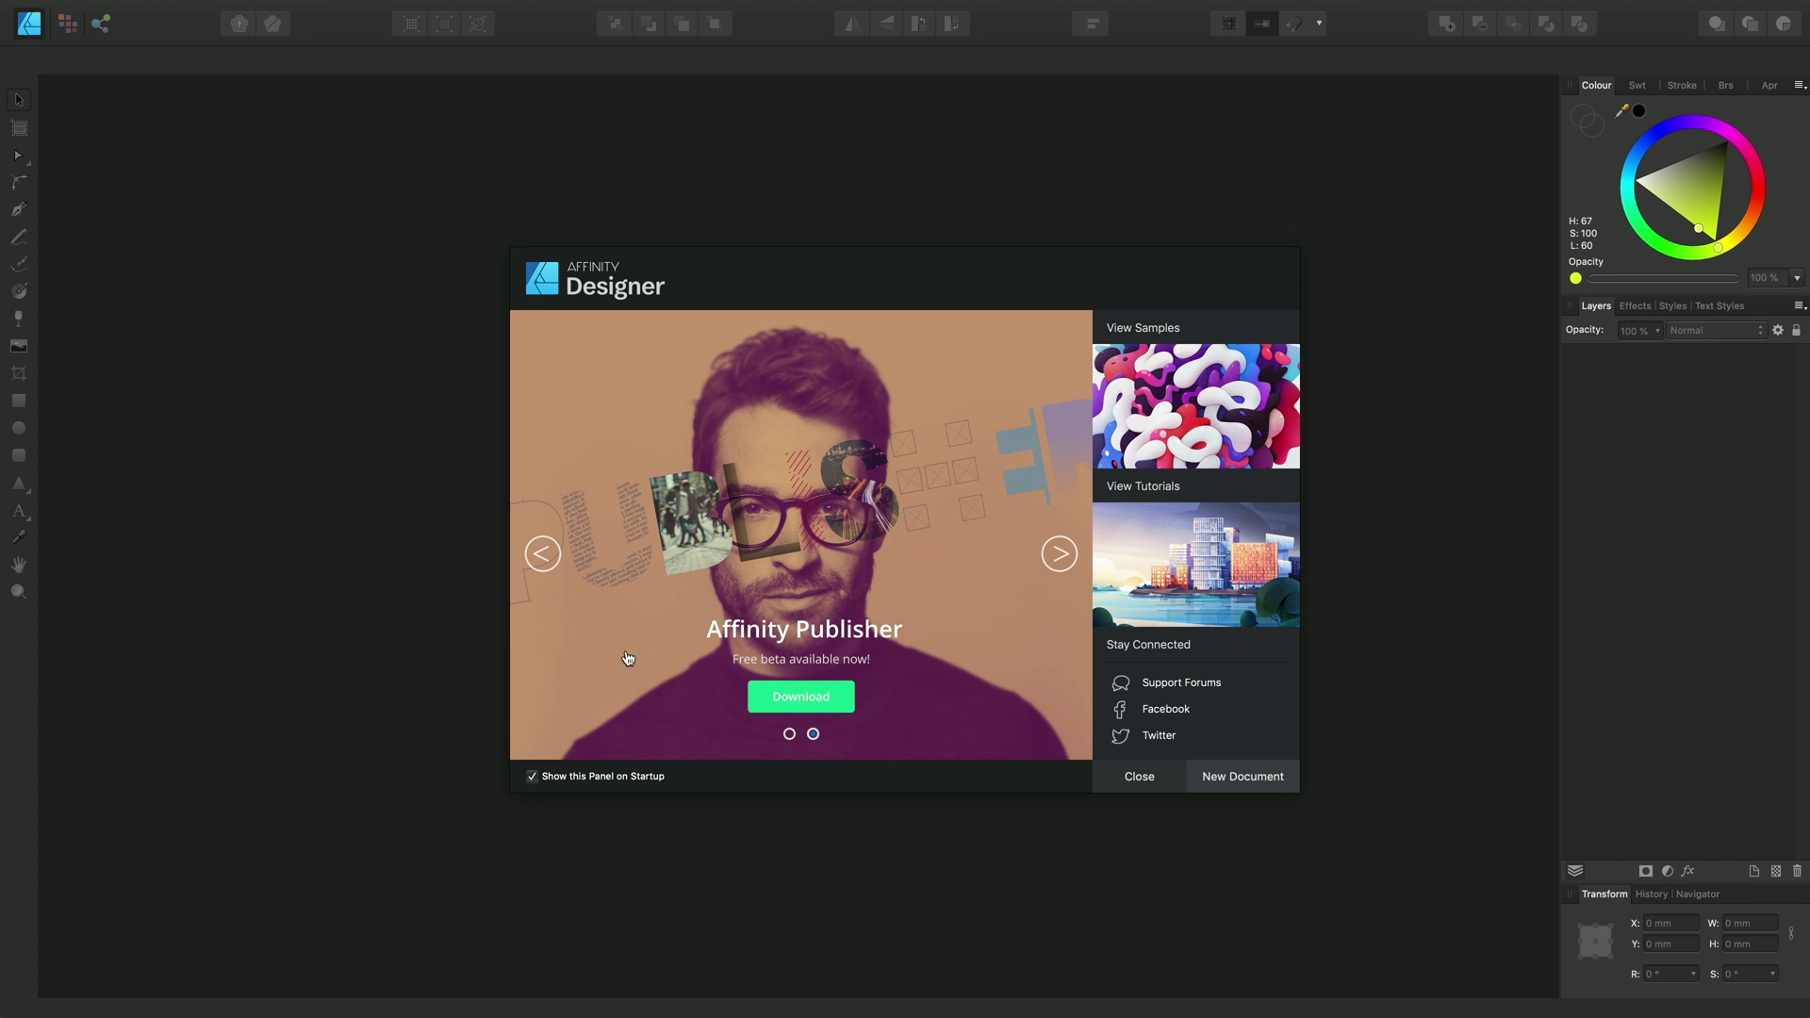
Turn off 'Show this Panel on Startup' on the welcome panel and browse the samples gallery.
left_click(533, 782)
left_click(1194, 396)
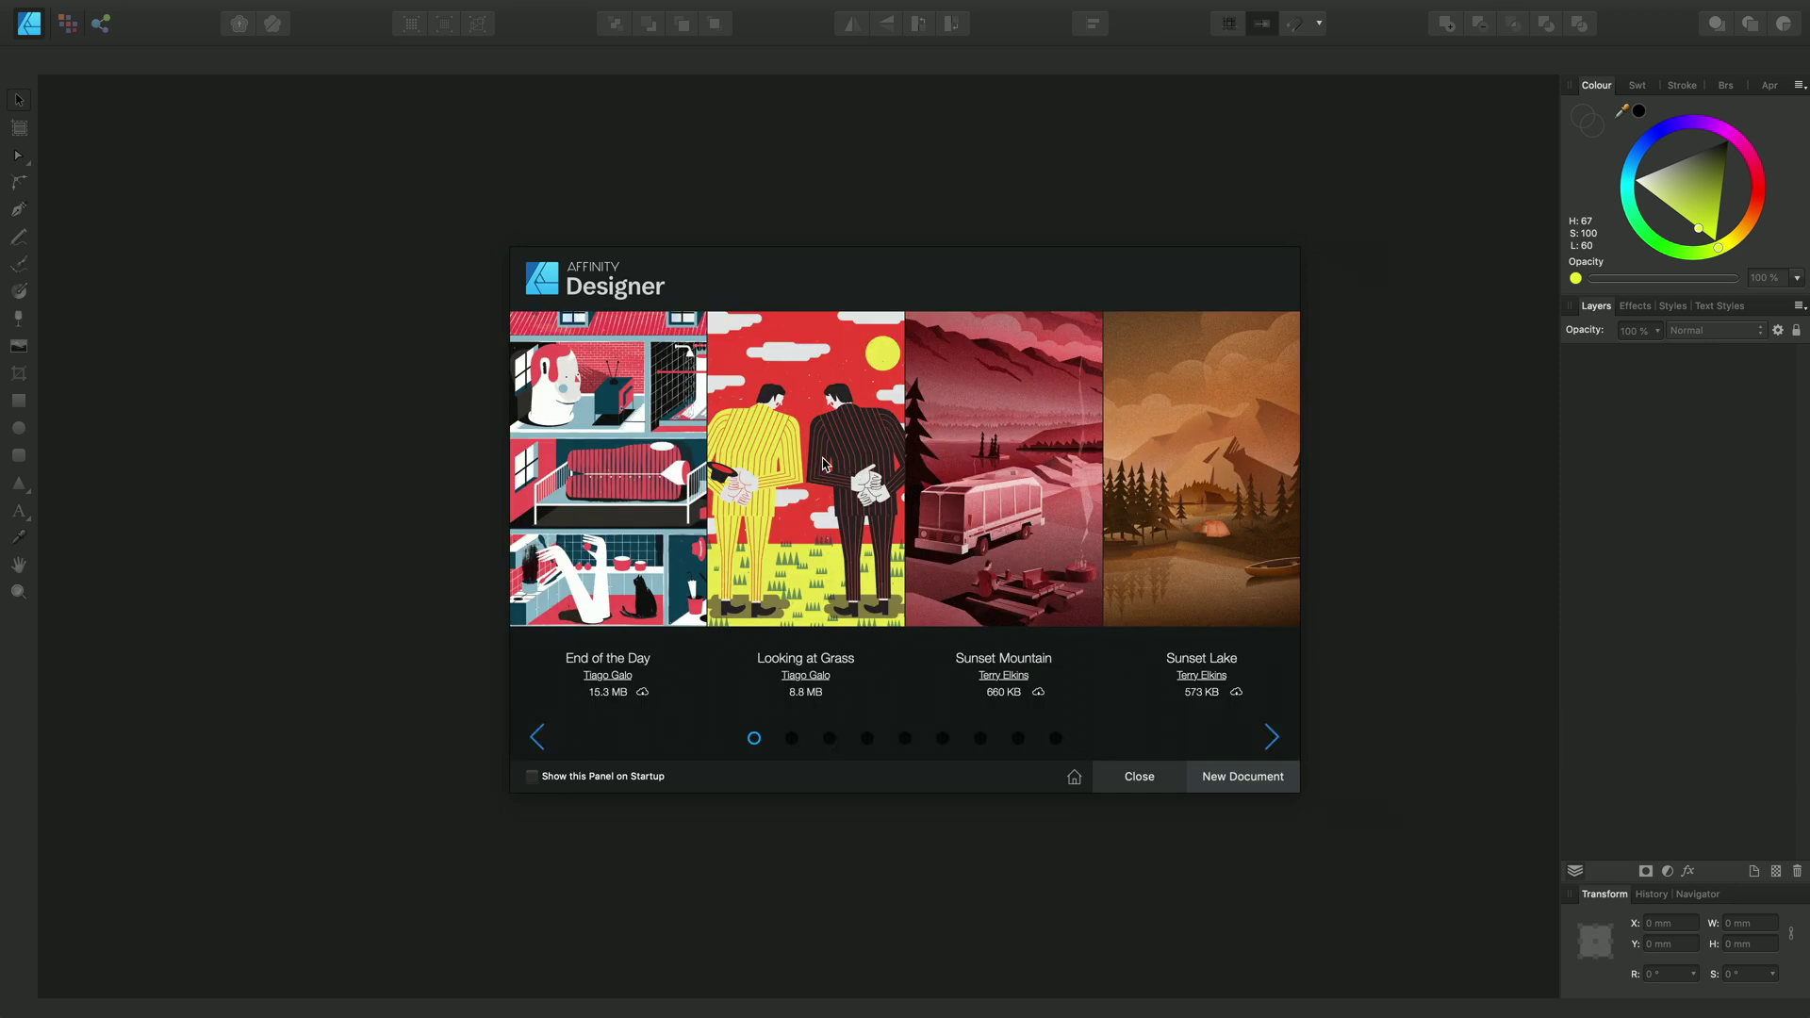
left_click(824, 464)
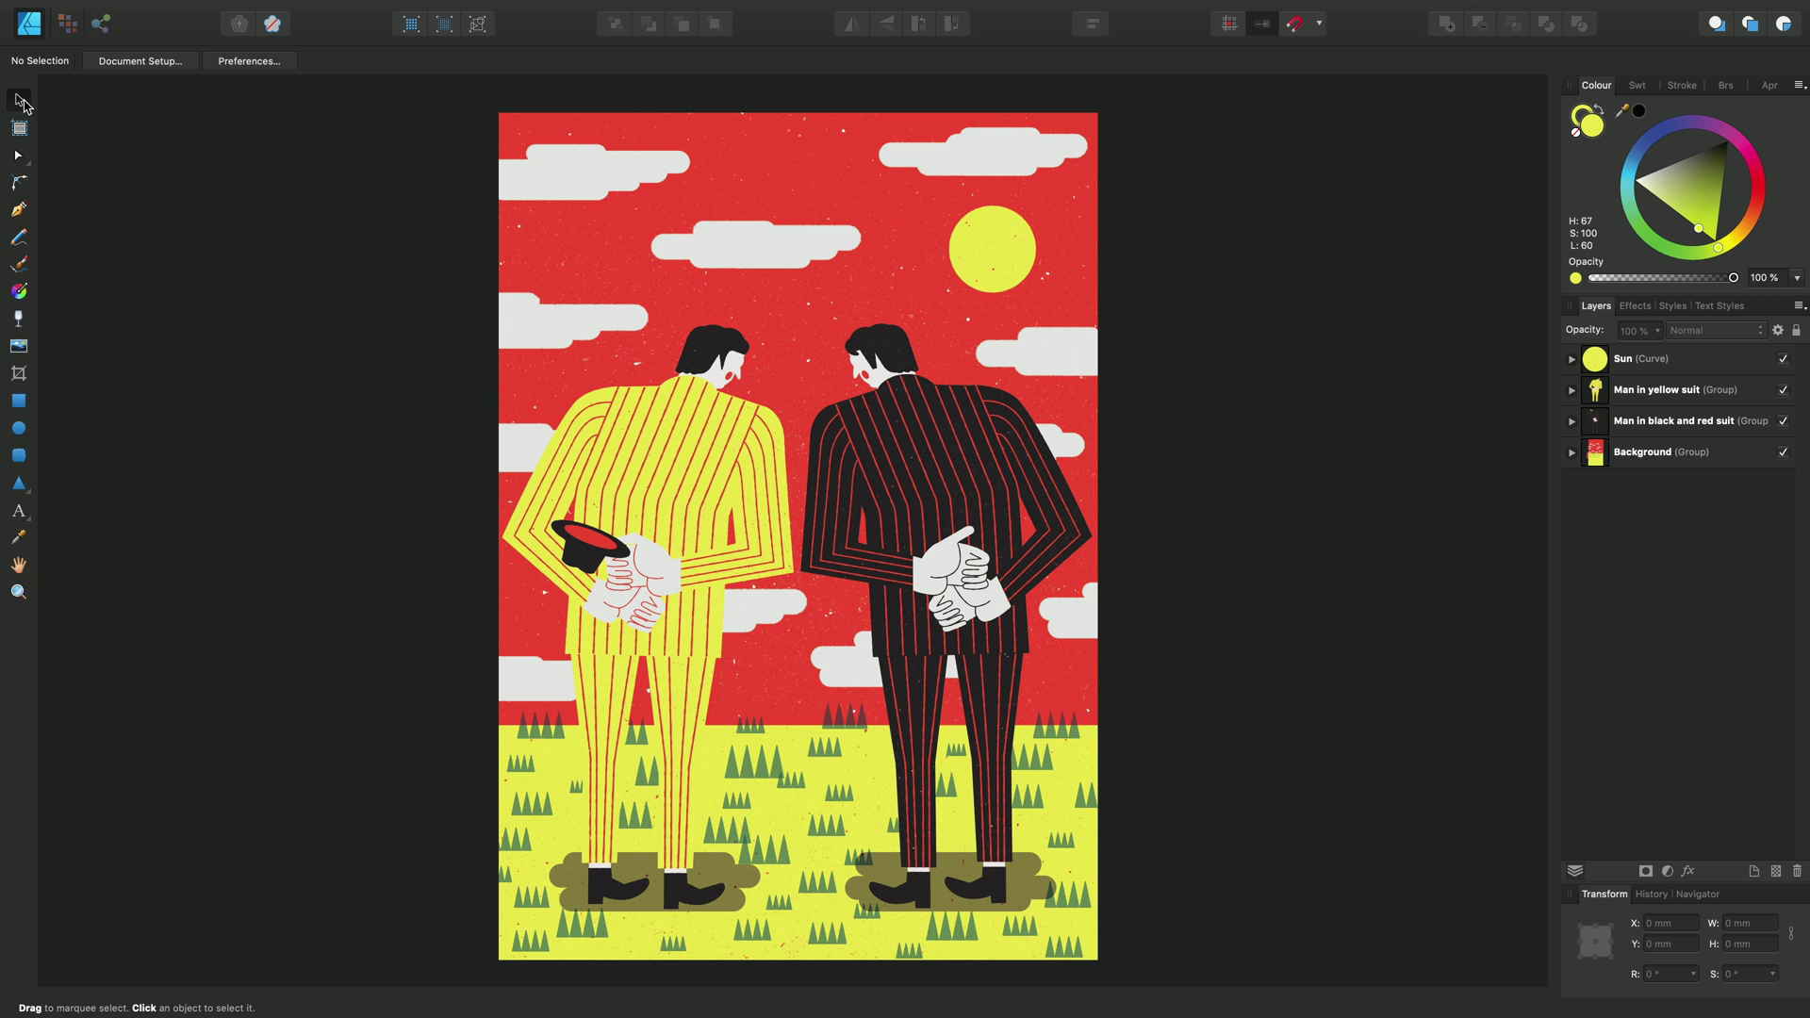
Switch to the Pixel Persona, then to the Export Persona for the illustration.
left_click(72, 33)
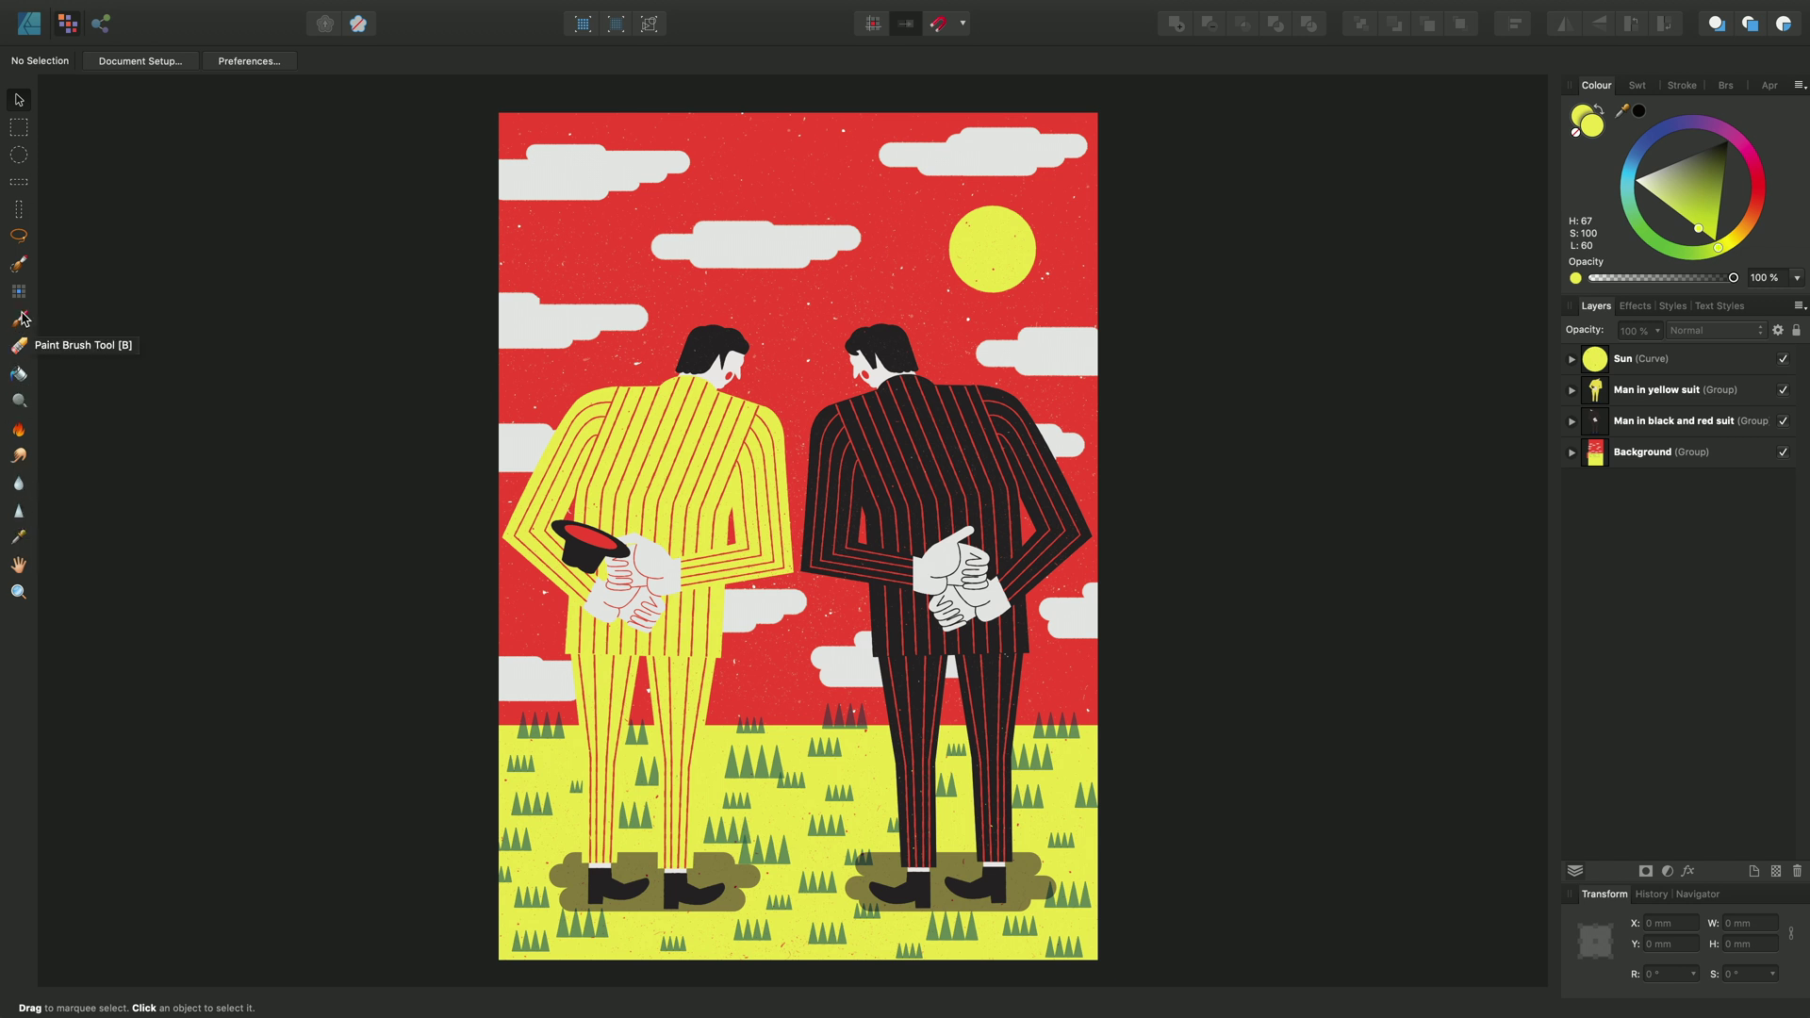
left_click(102, 23)
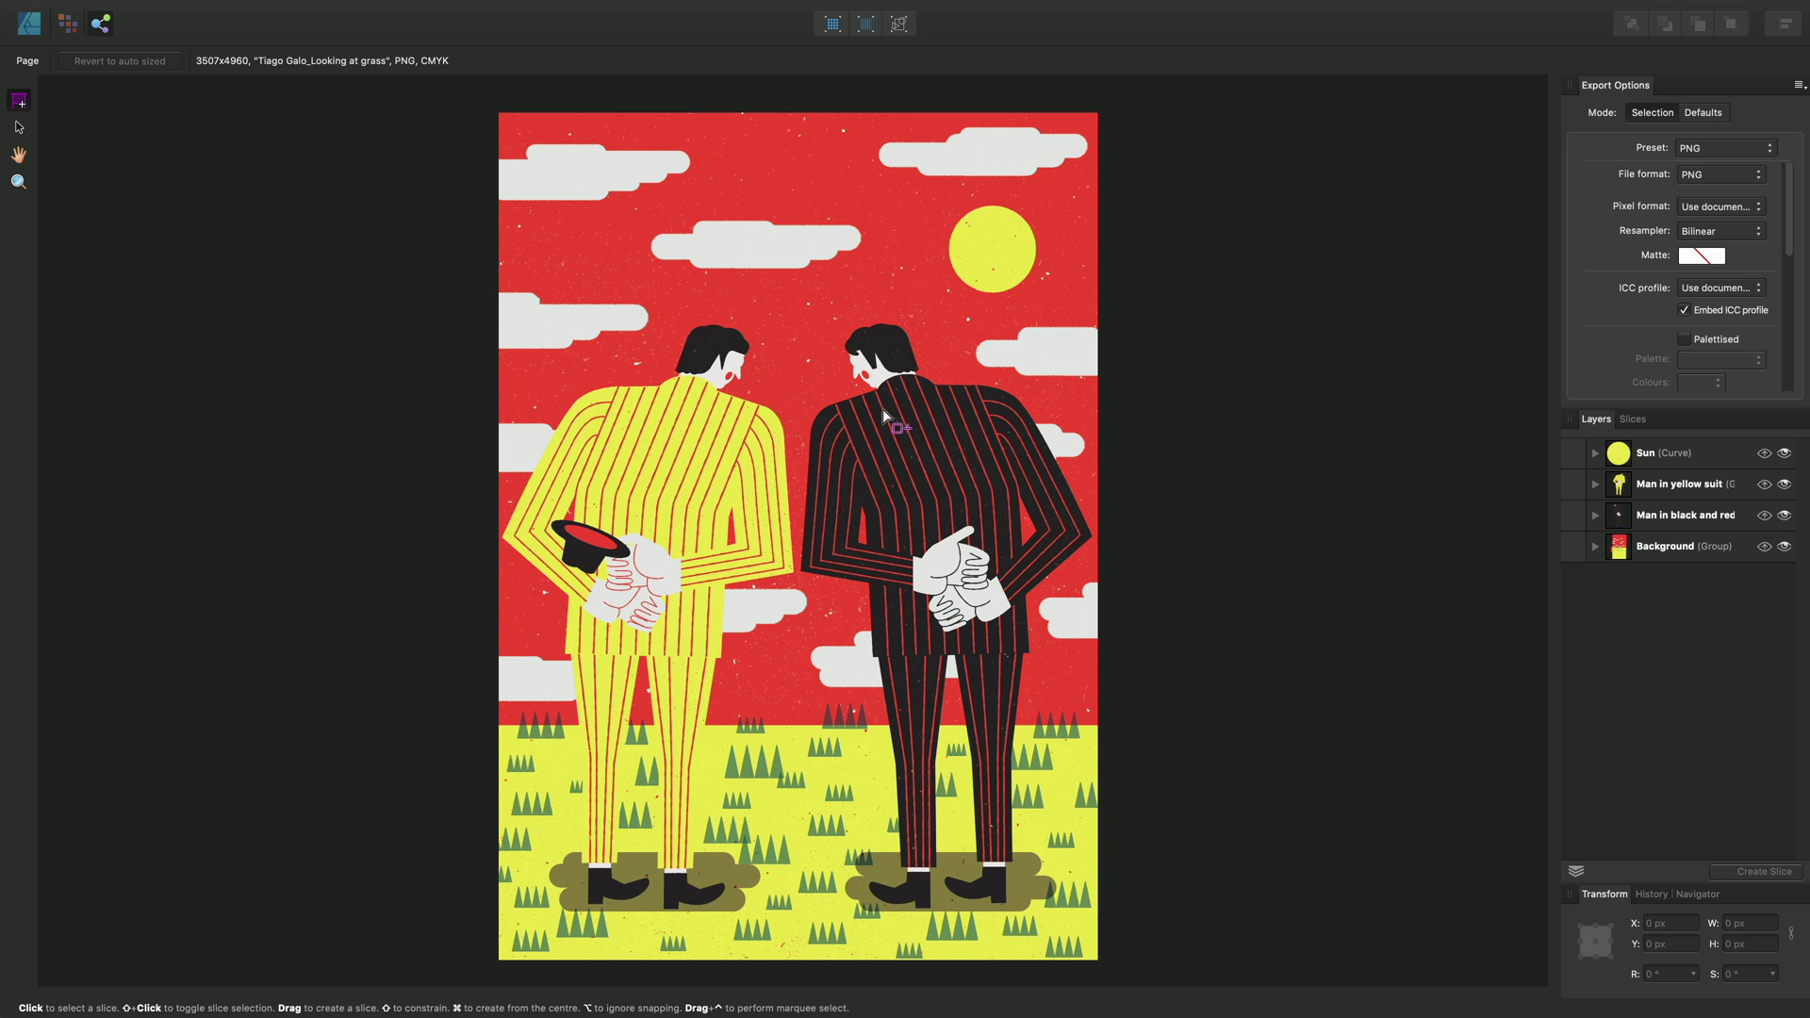
Return to the Designer Persona, preview in Outline view mode, then switch back to Vector view.
left_click(31, 24)
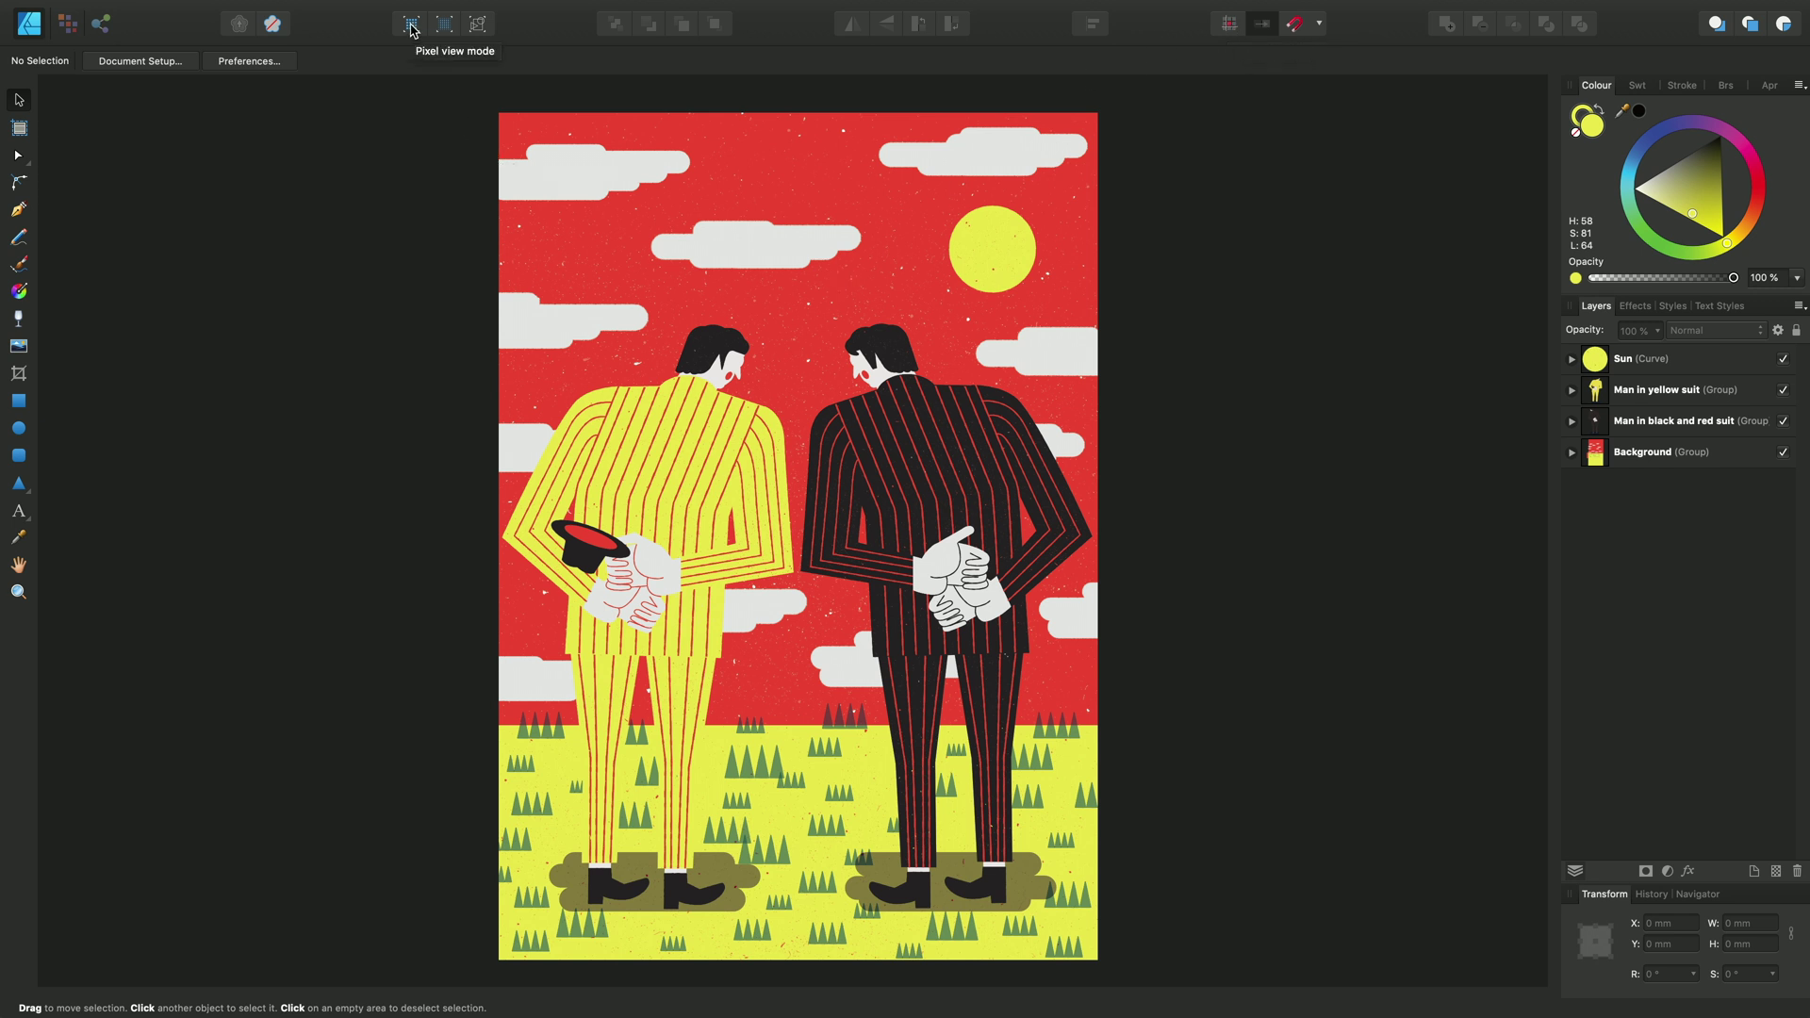
left_click(478, 25)
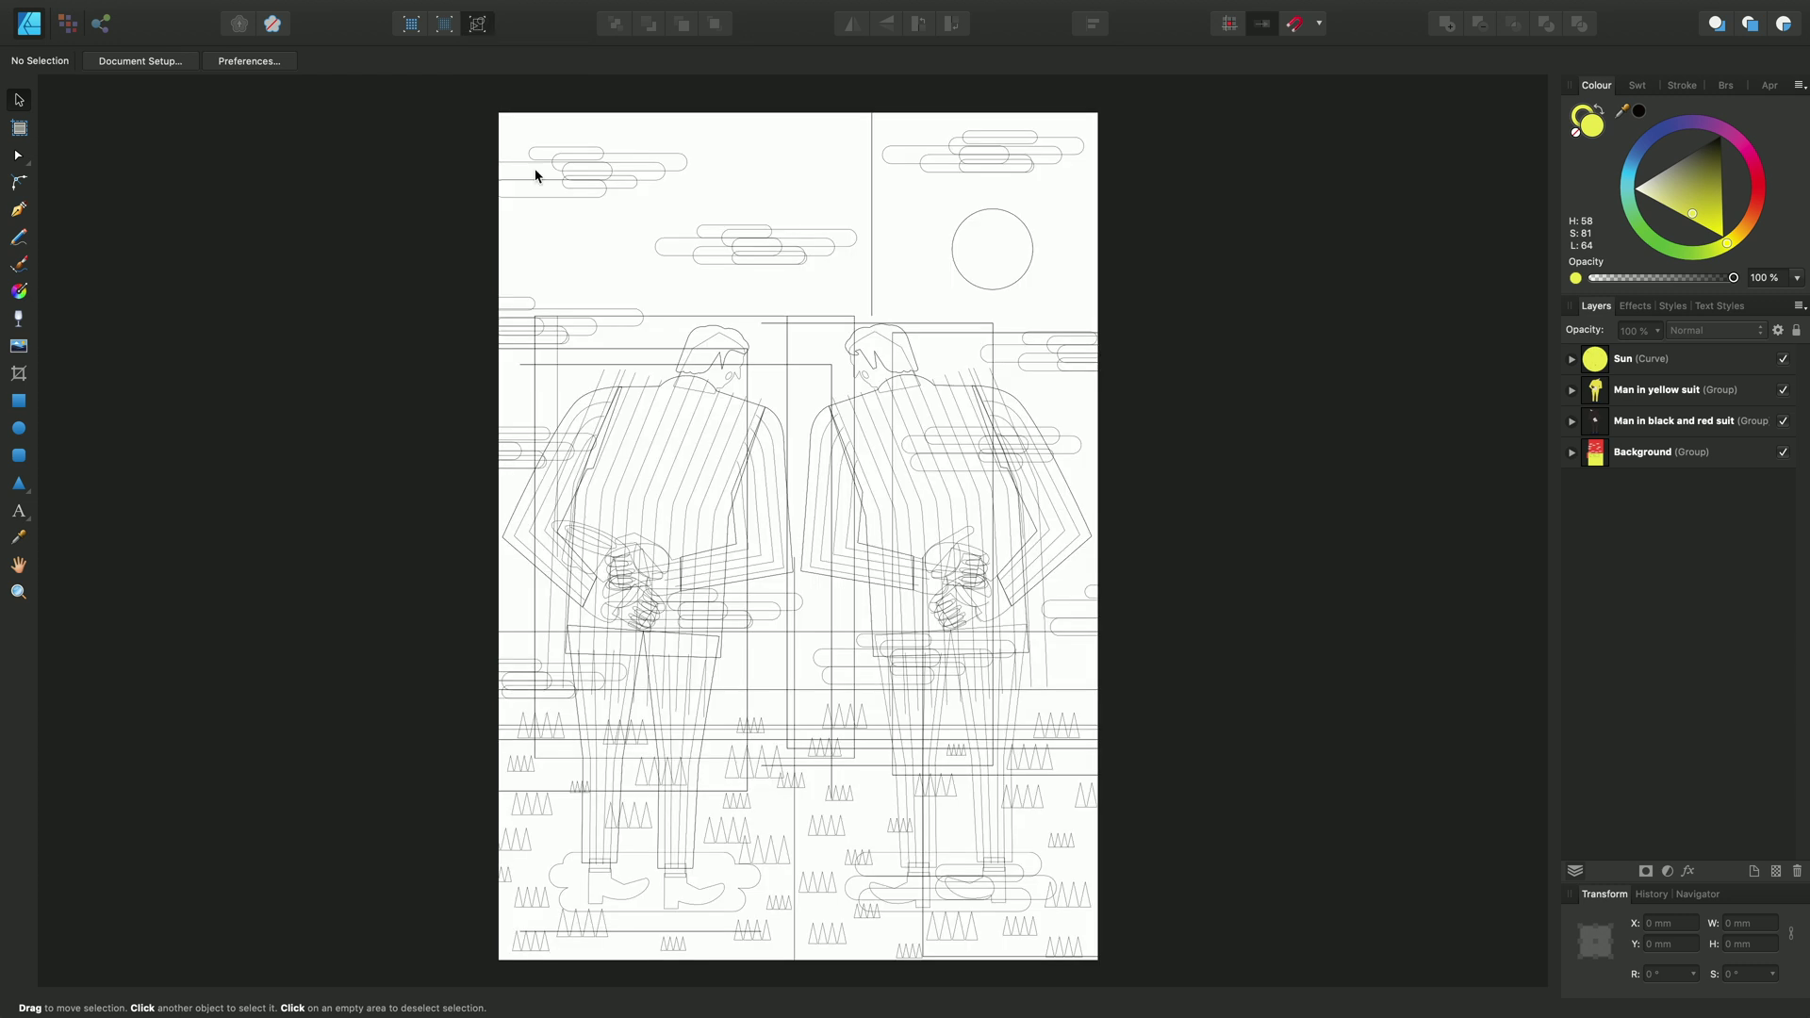
left_click(478, 25)
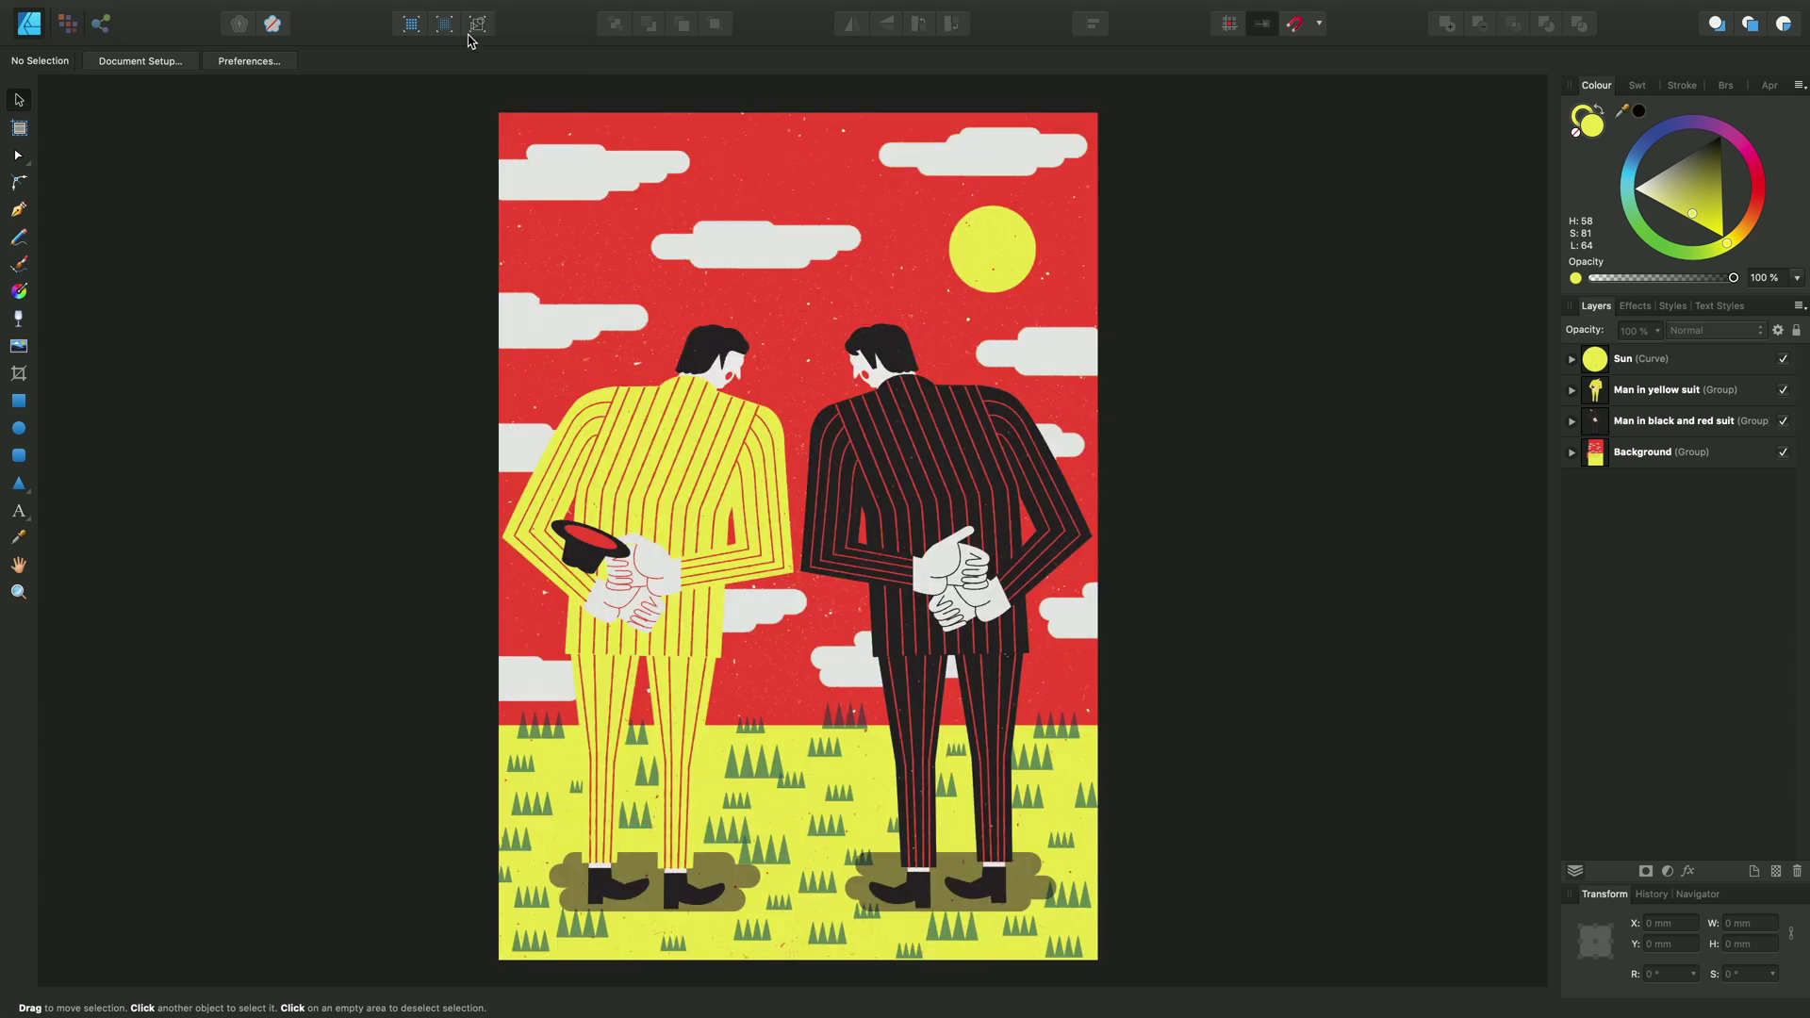
Browse the shape tool flyout in the Tools panel and select the Triangle Tool.
left_click(22, 489)
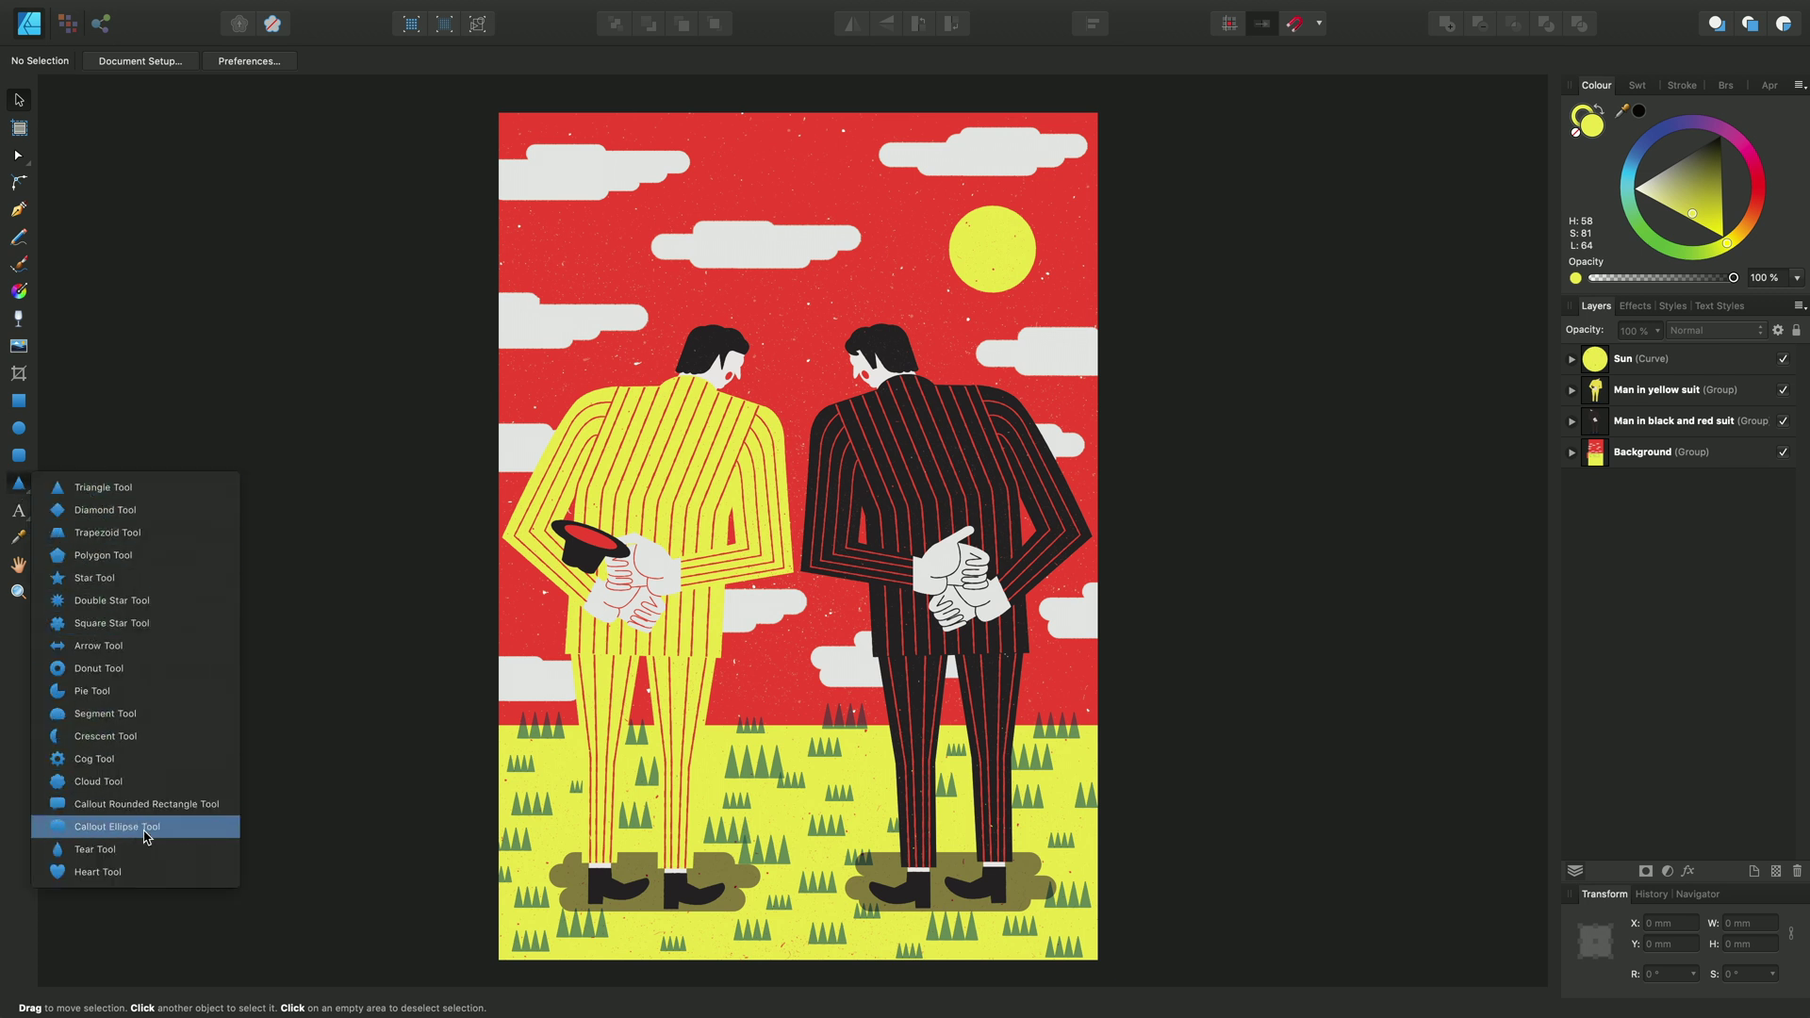
left_click(19, 485)
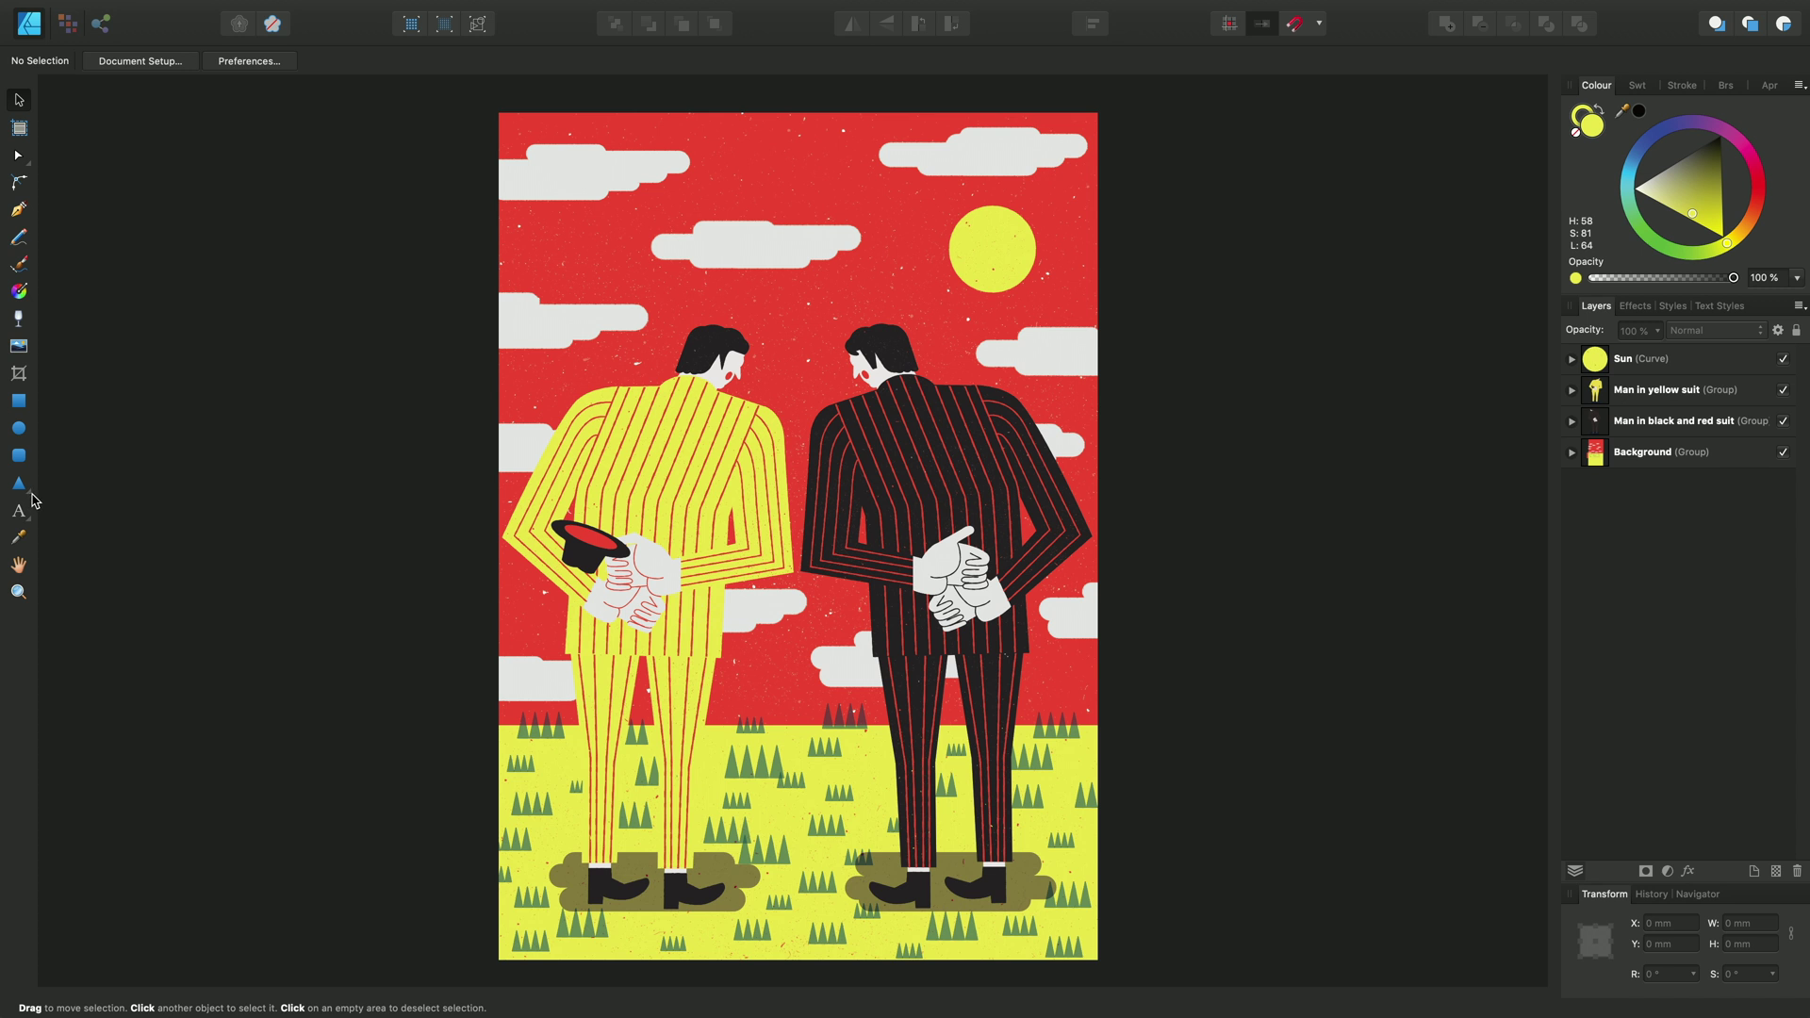
left_click(32, 493)
left_click(30, 487)
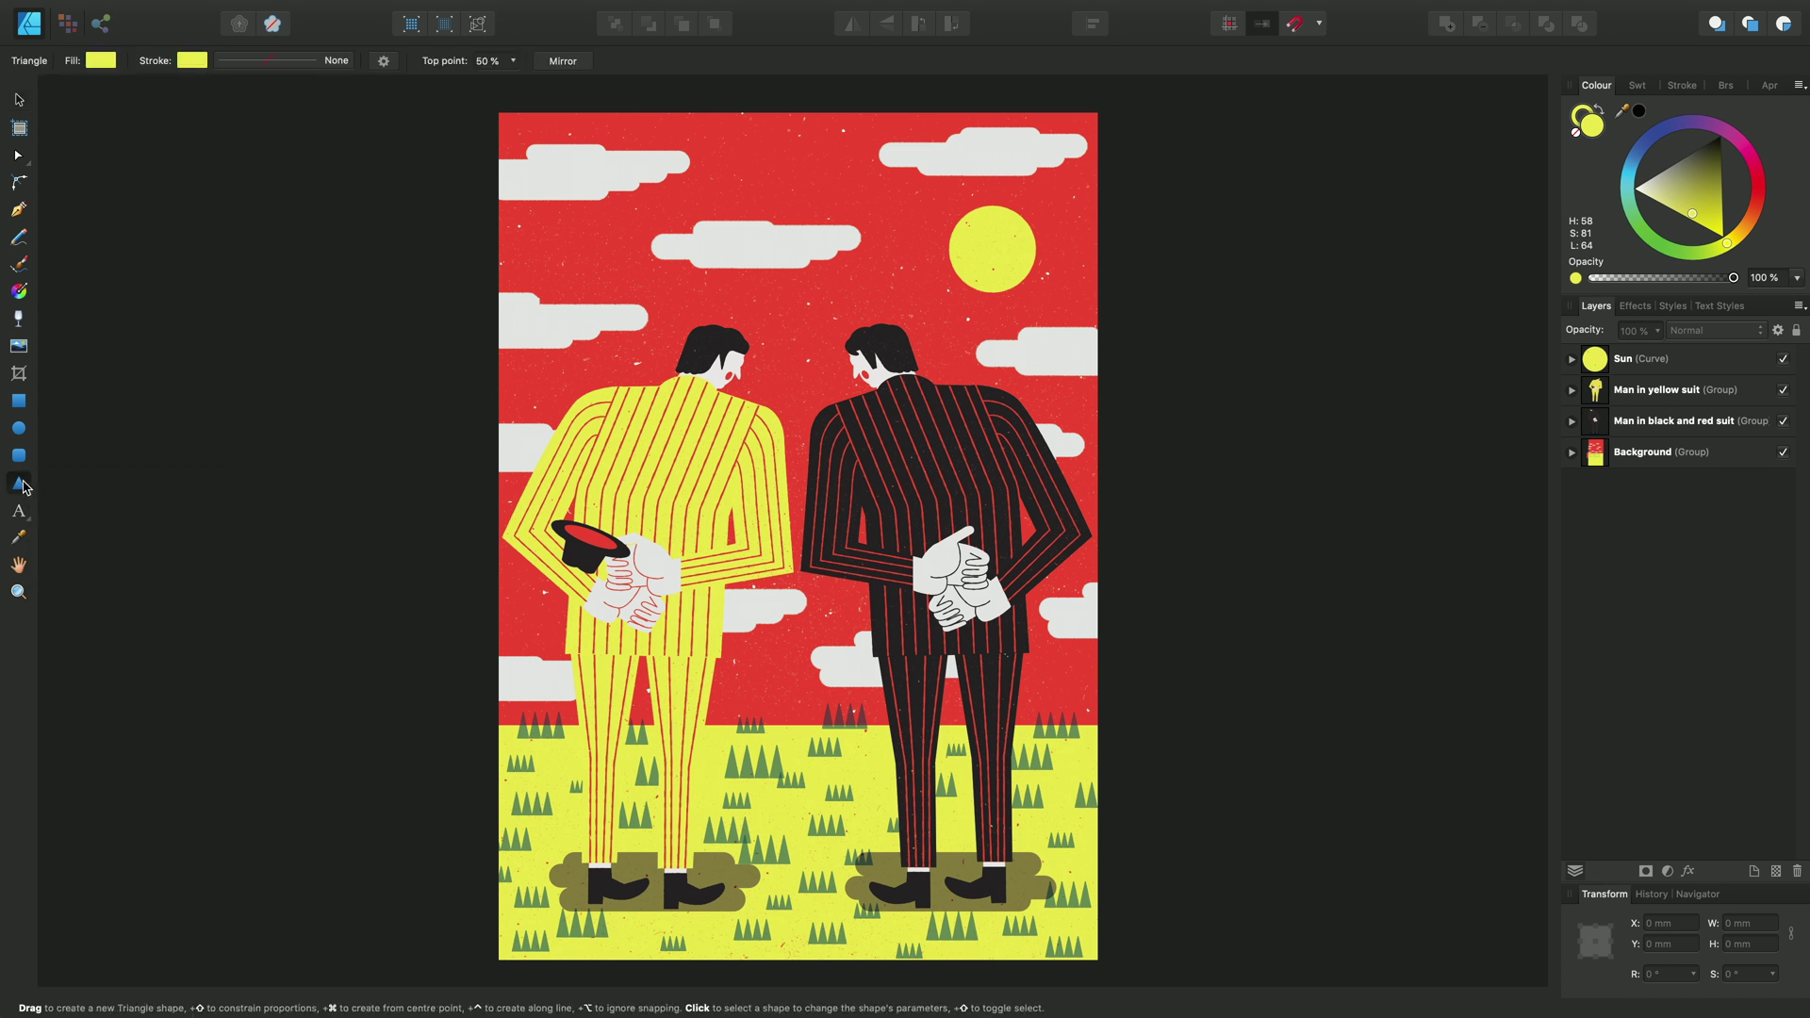
left_click(25, 492)
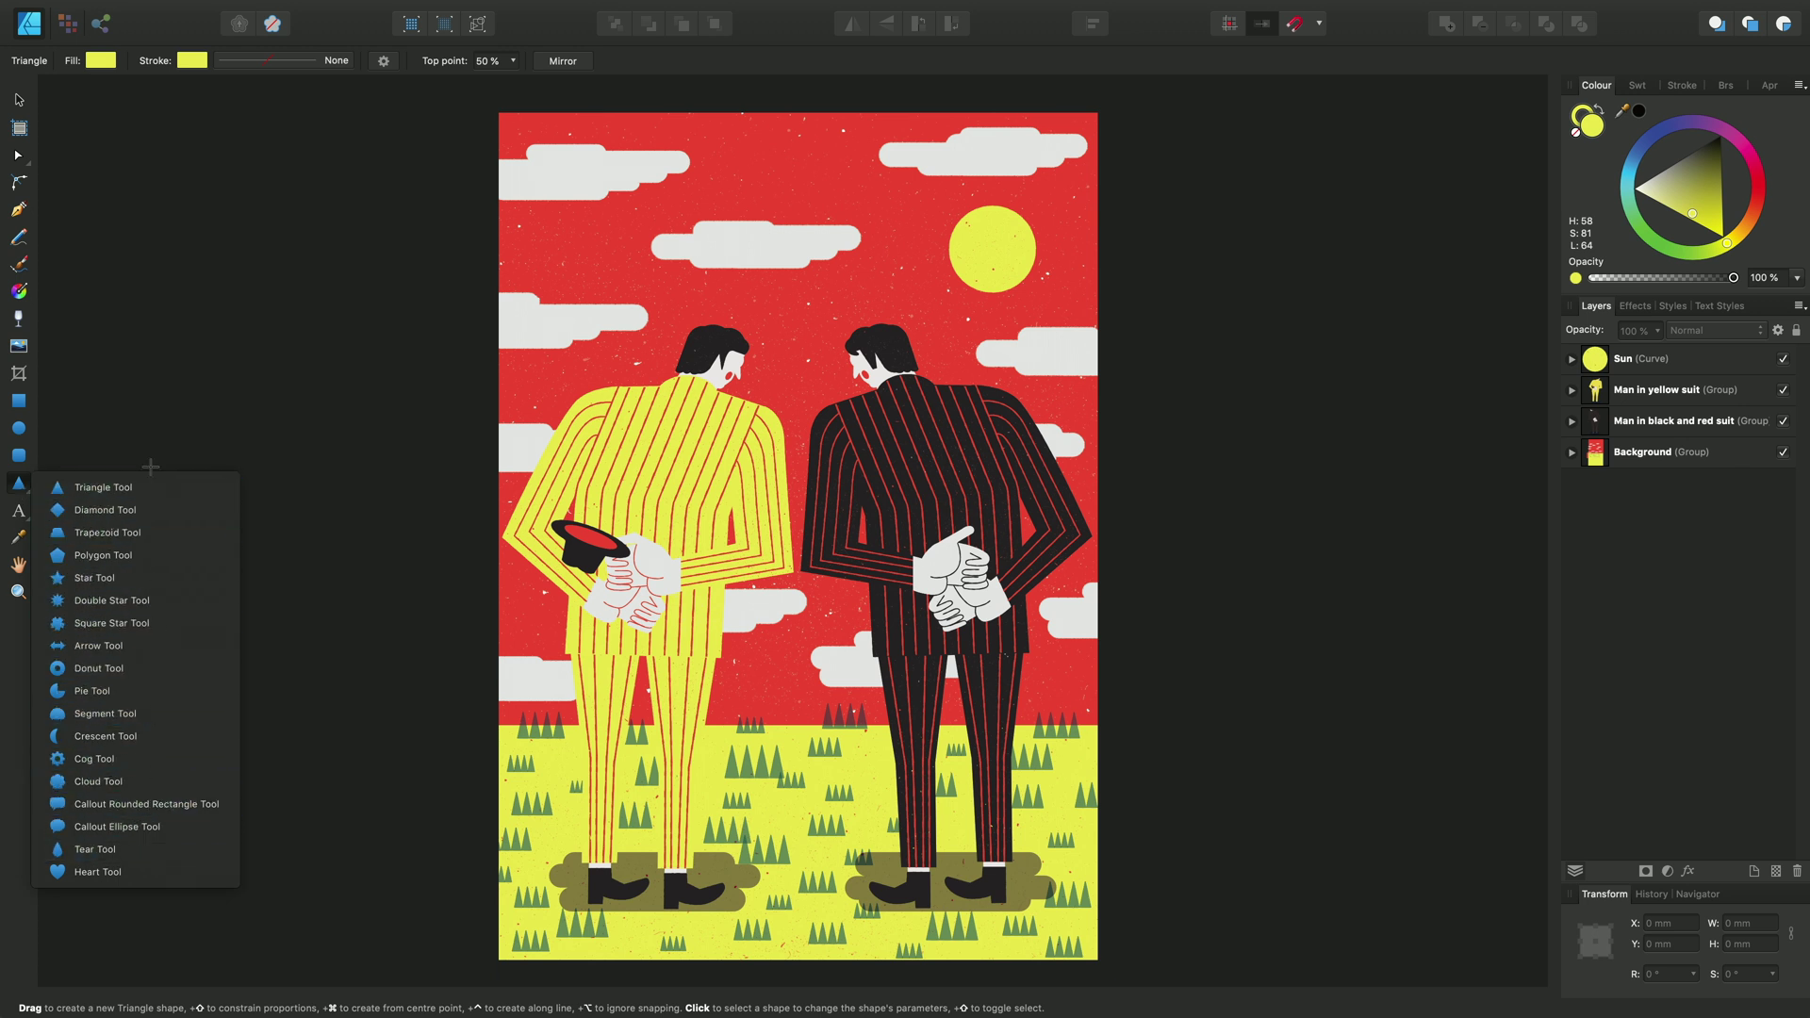
Try the Pen Tool and Rectangle Tool, then make the Move Tool active again.
left_click(19, 99)
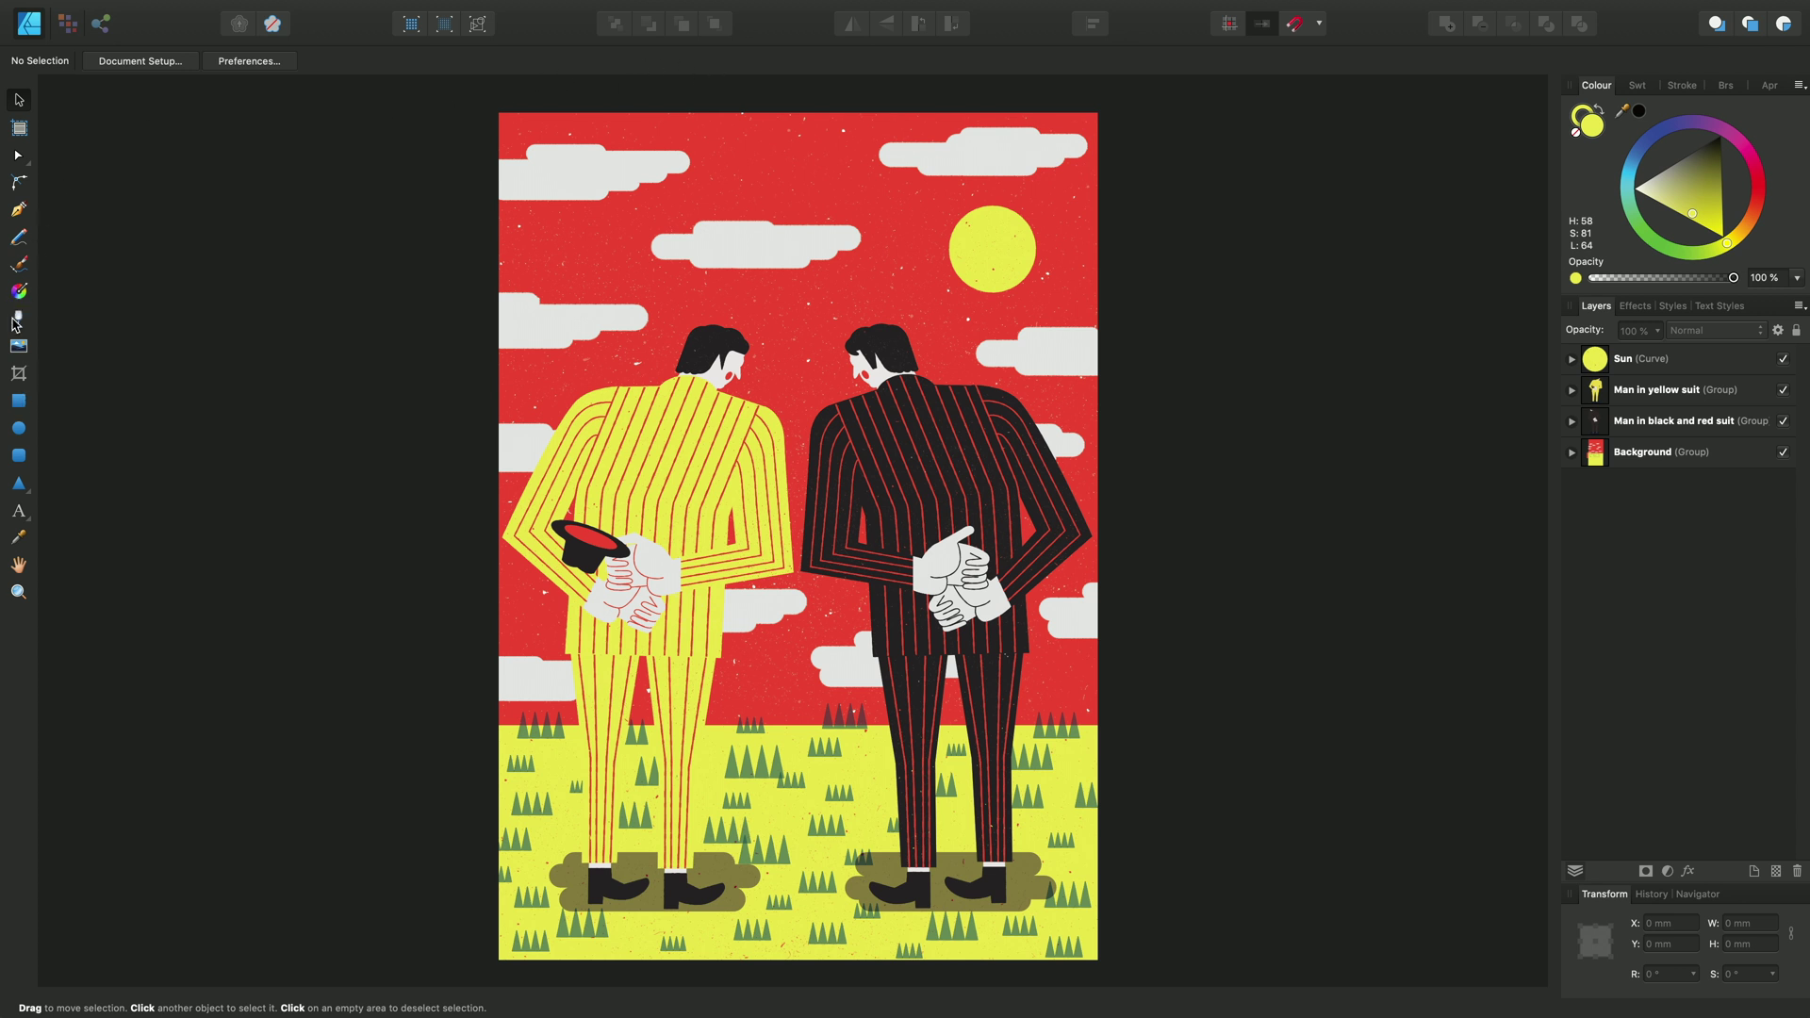
left_click(21, 213)
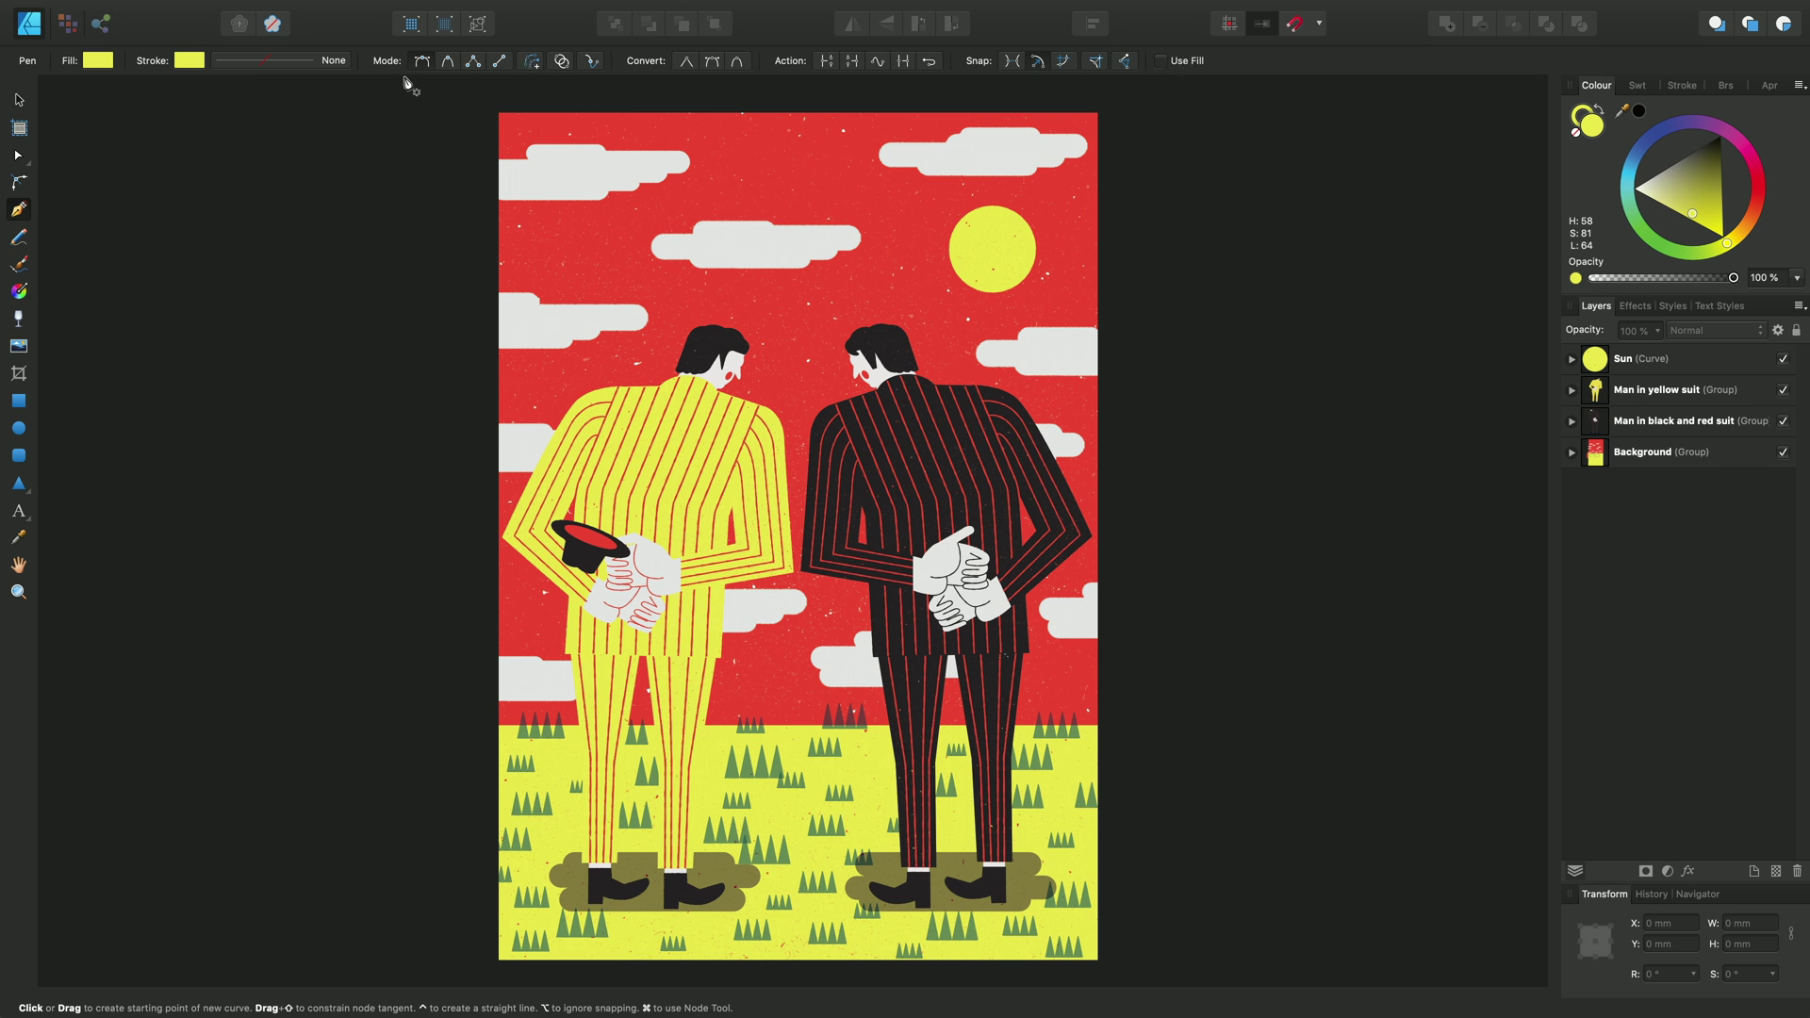
left_click(19, 404)
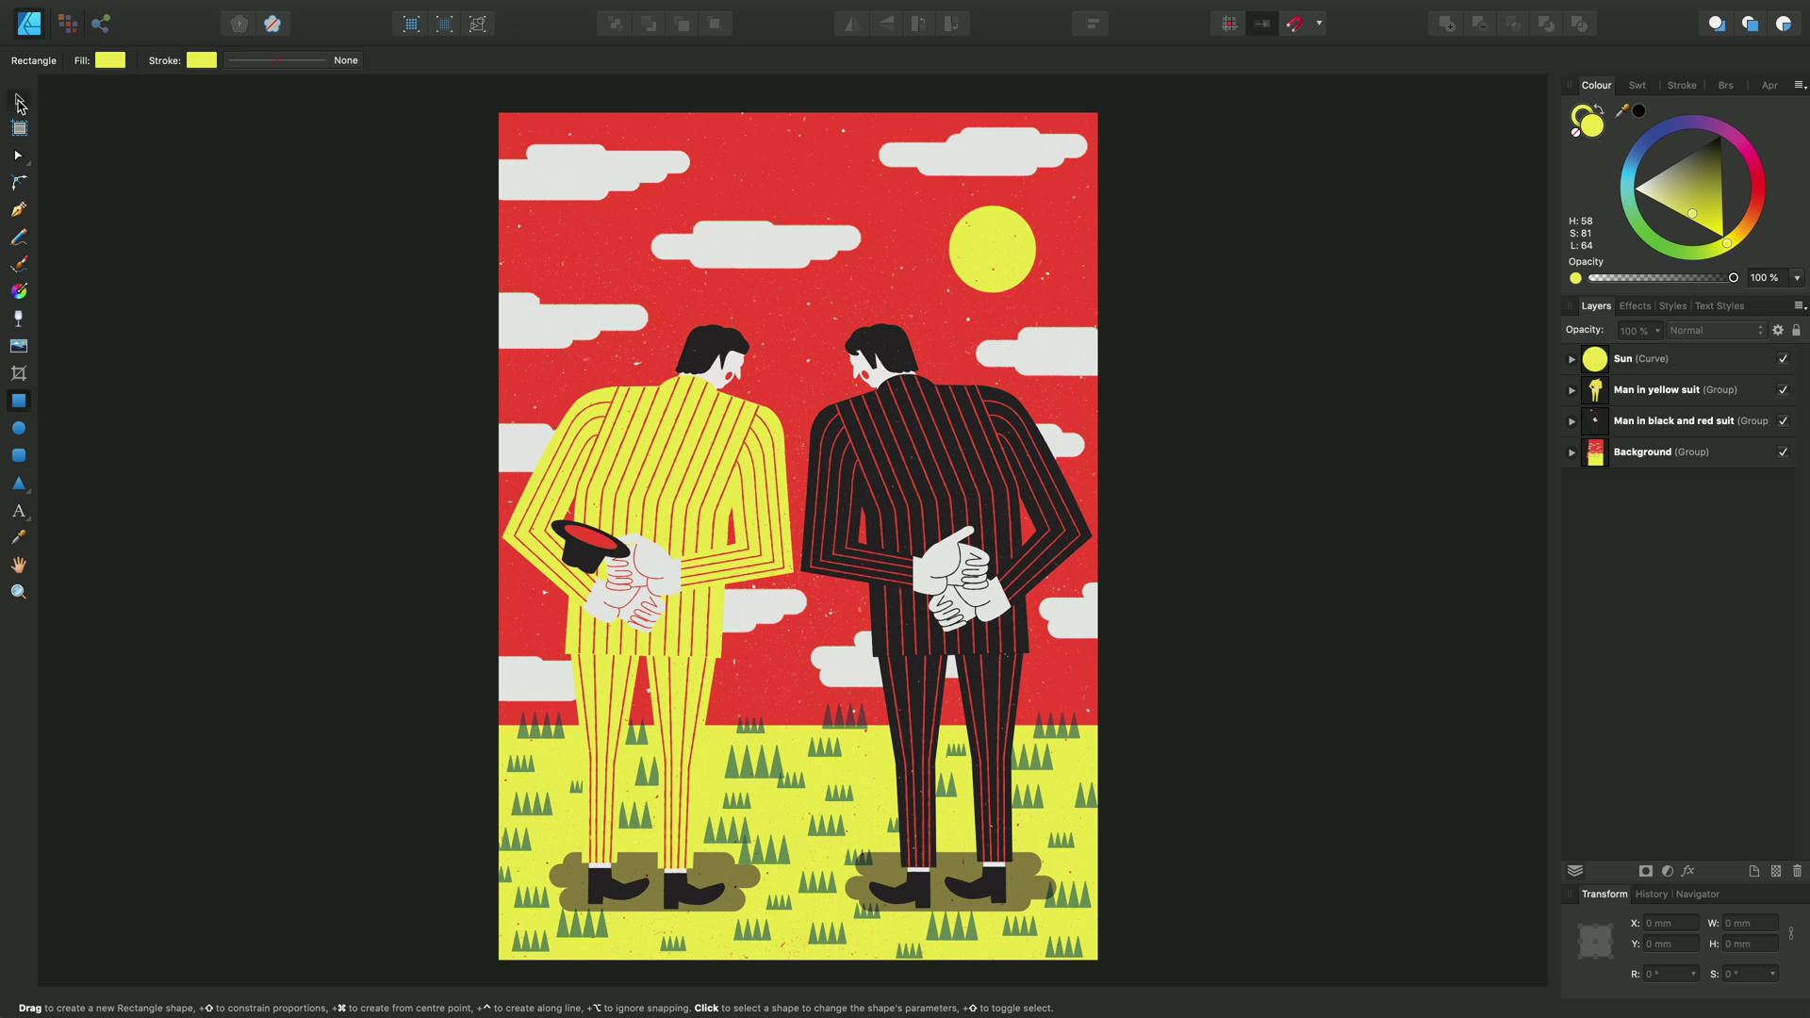
left_click(20, 102)
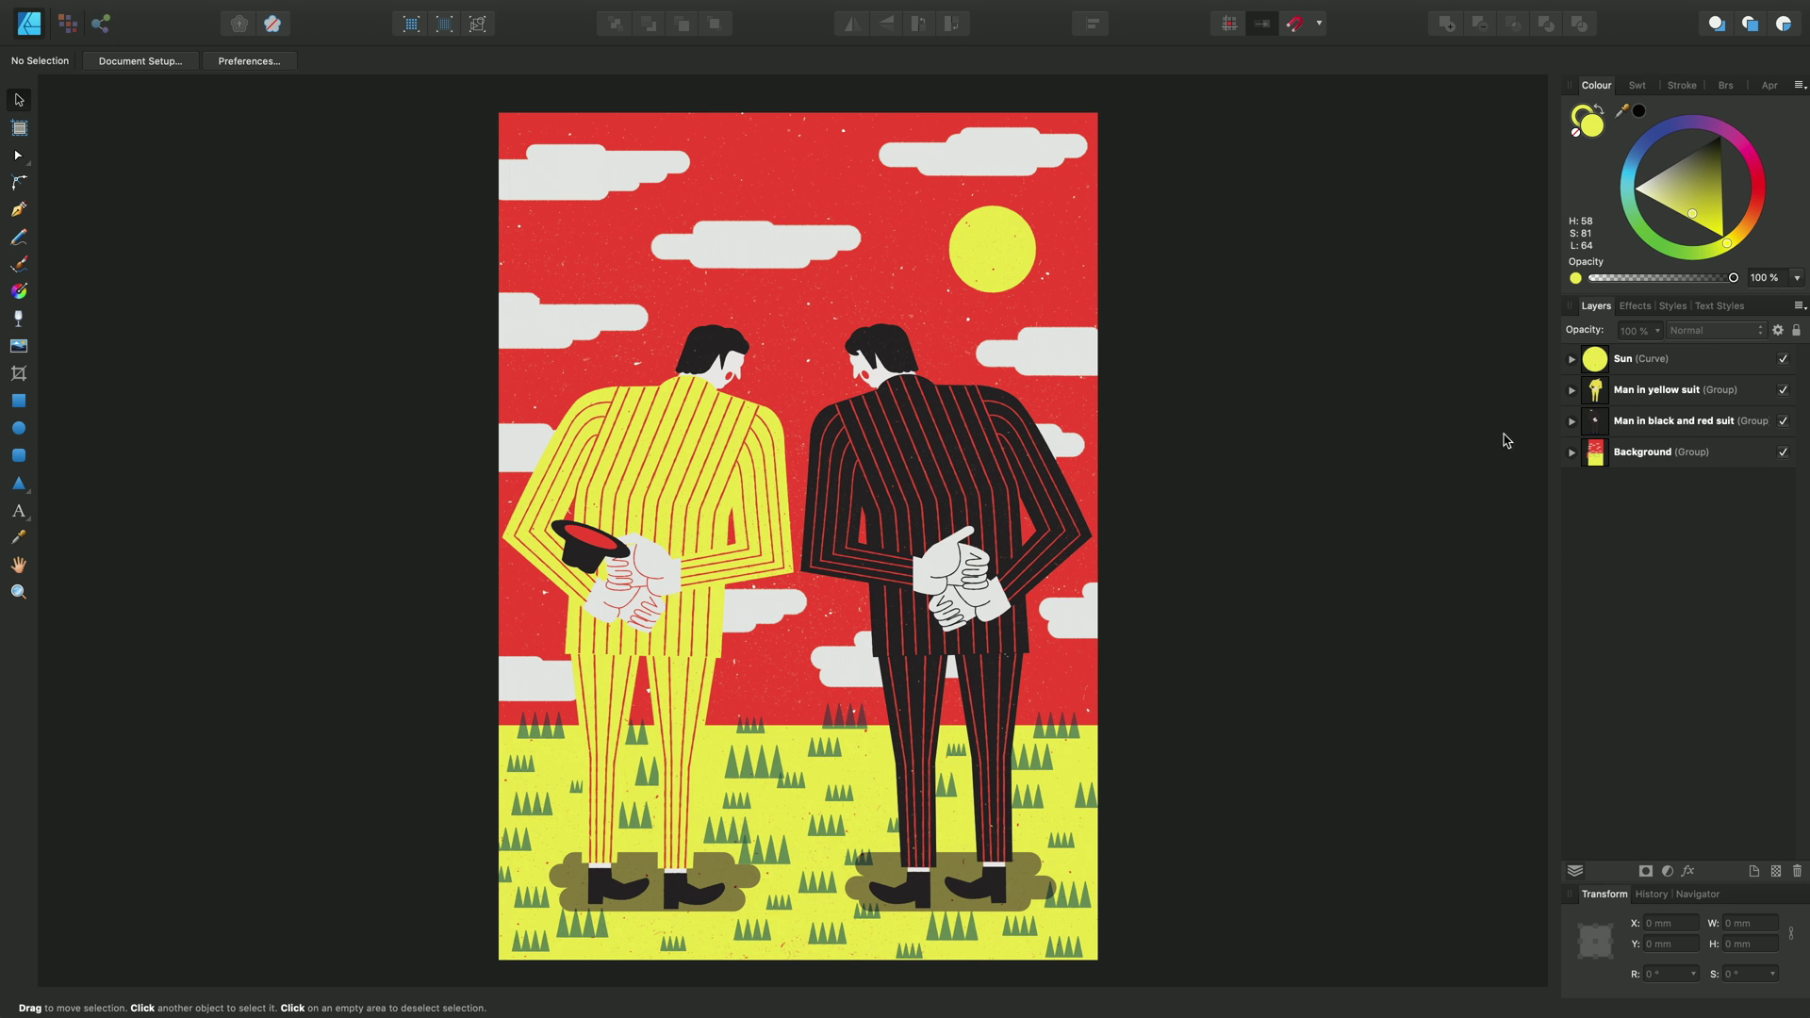
Show the Brushes panel with the Pens category, then the History panel in the bottom dock.
left_click(1640, 87)
left_click(1689, 86)
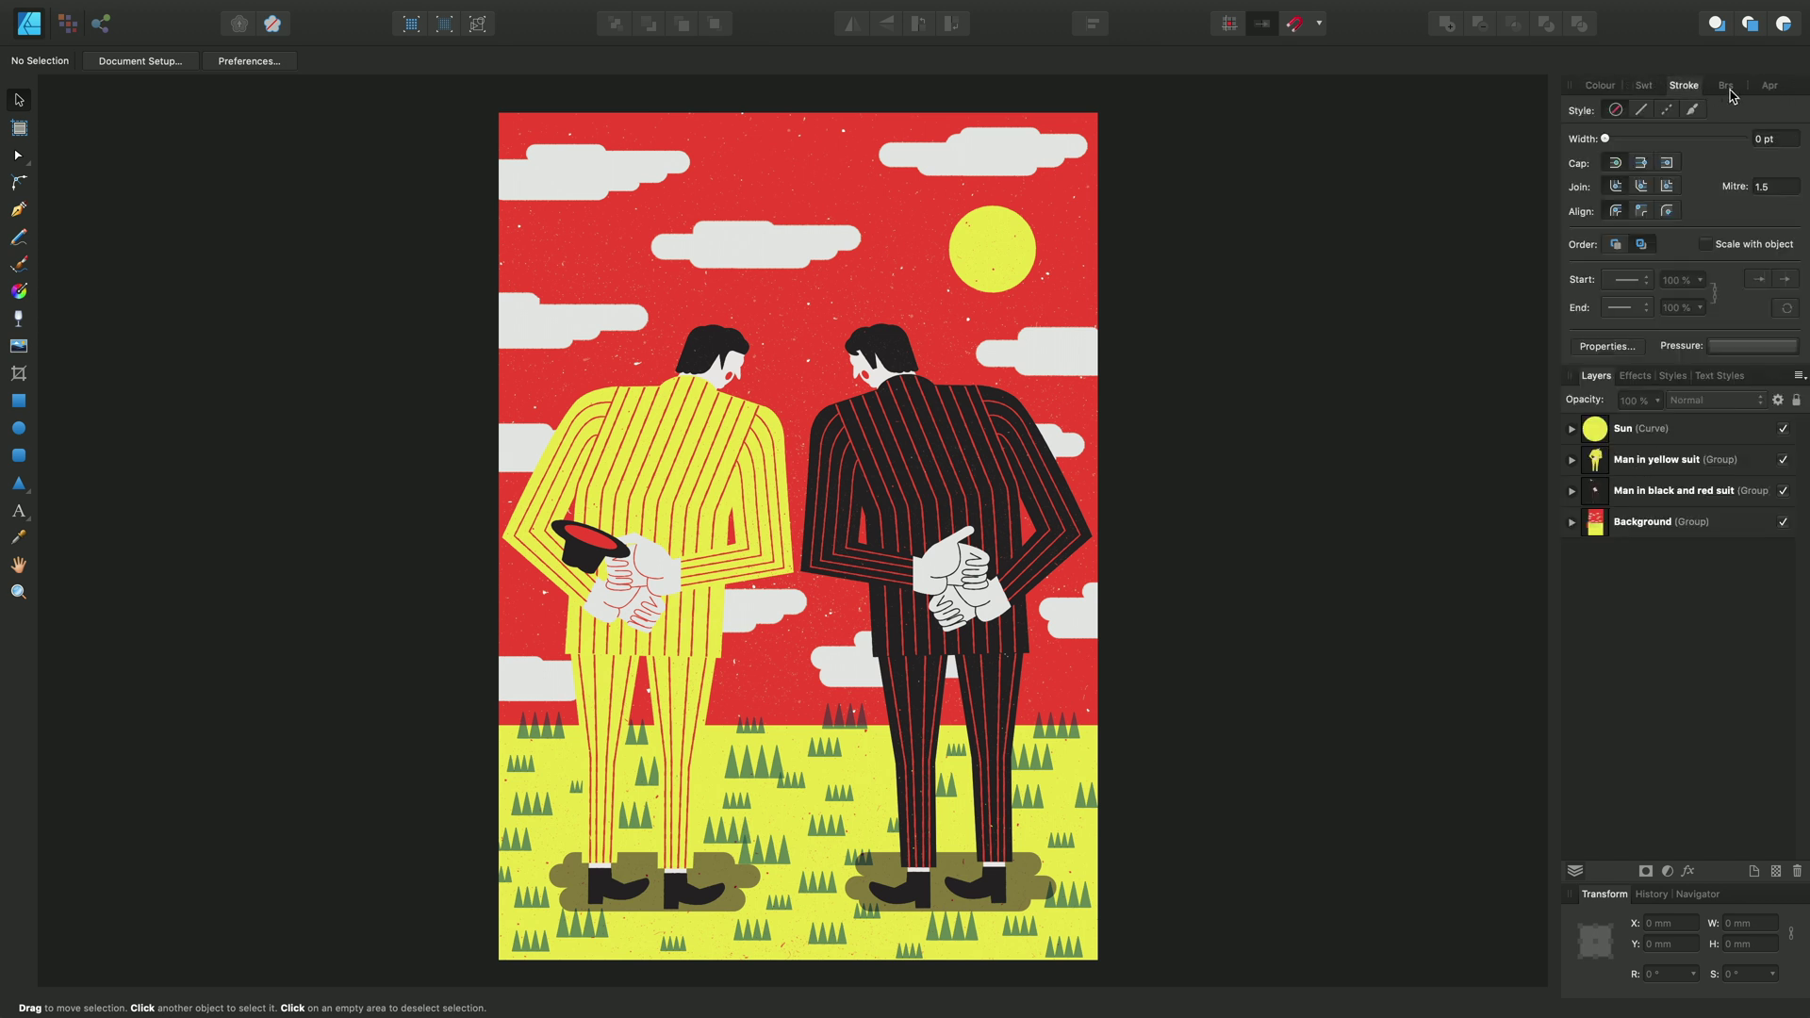
left_click(1644, 86)
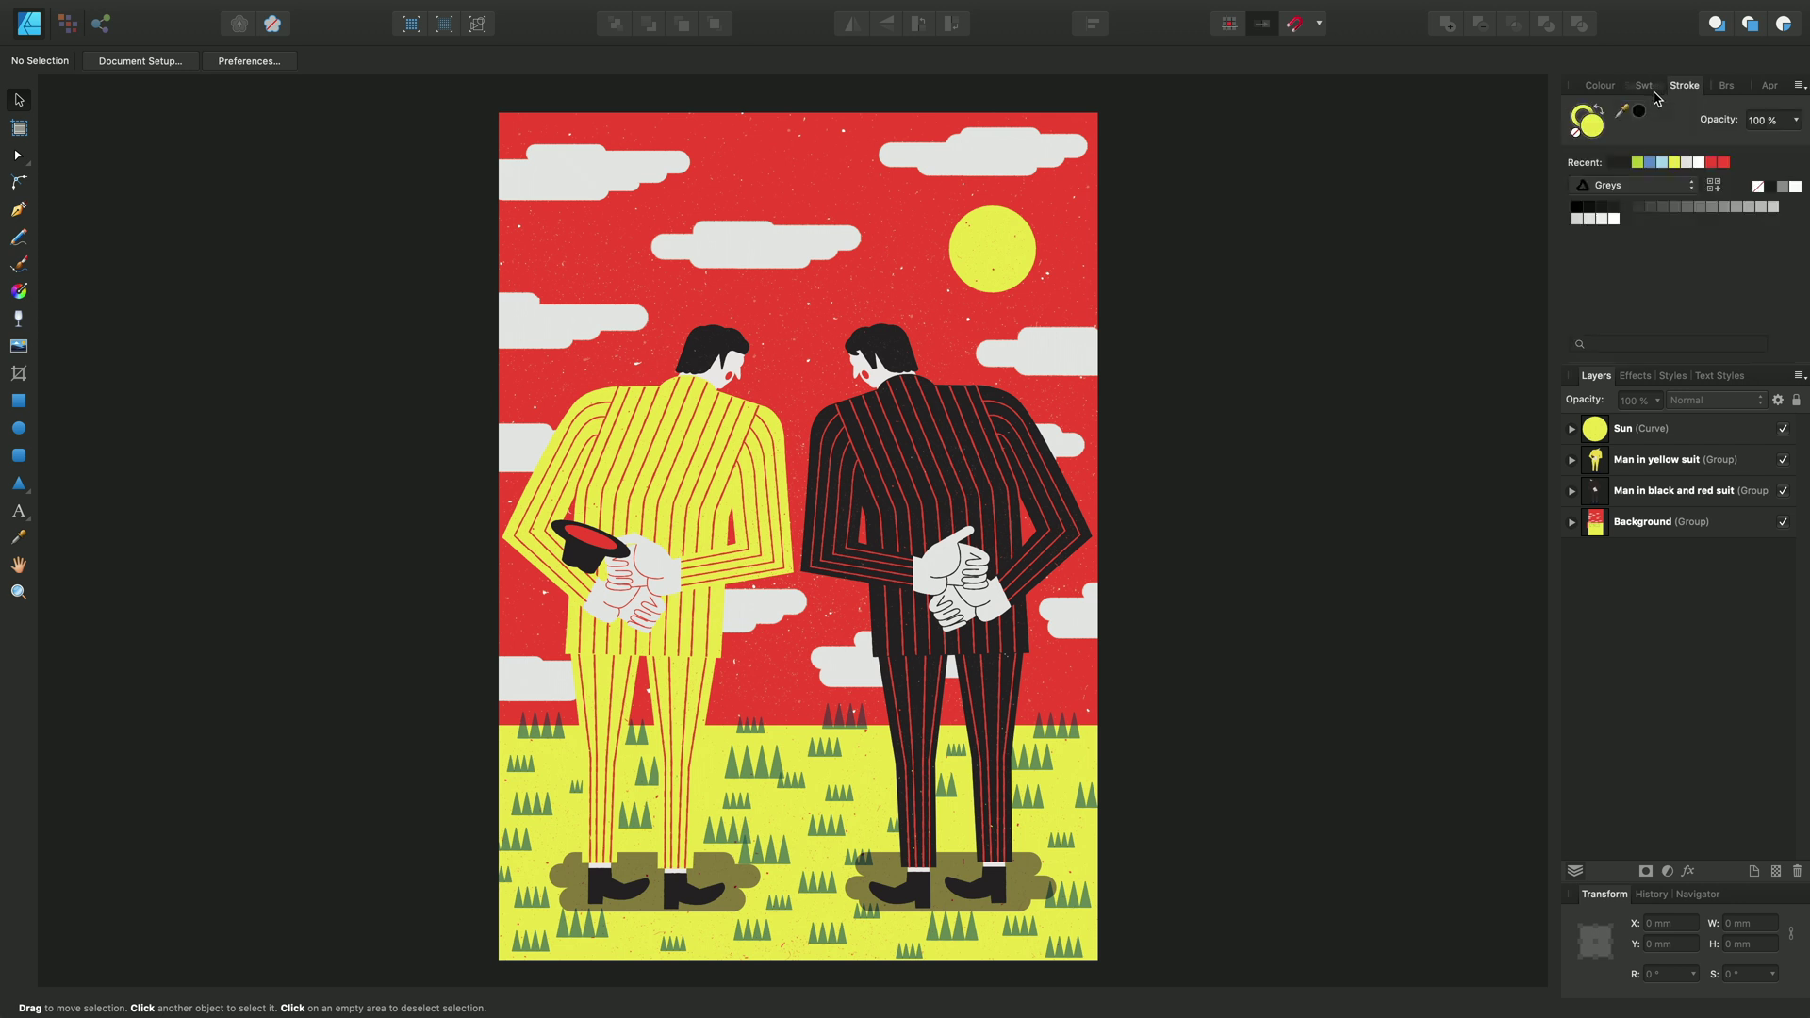
left_click(1685, 87)
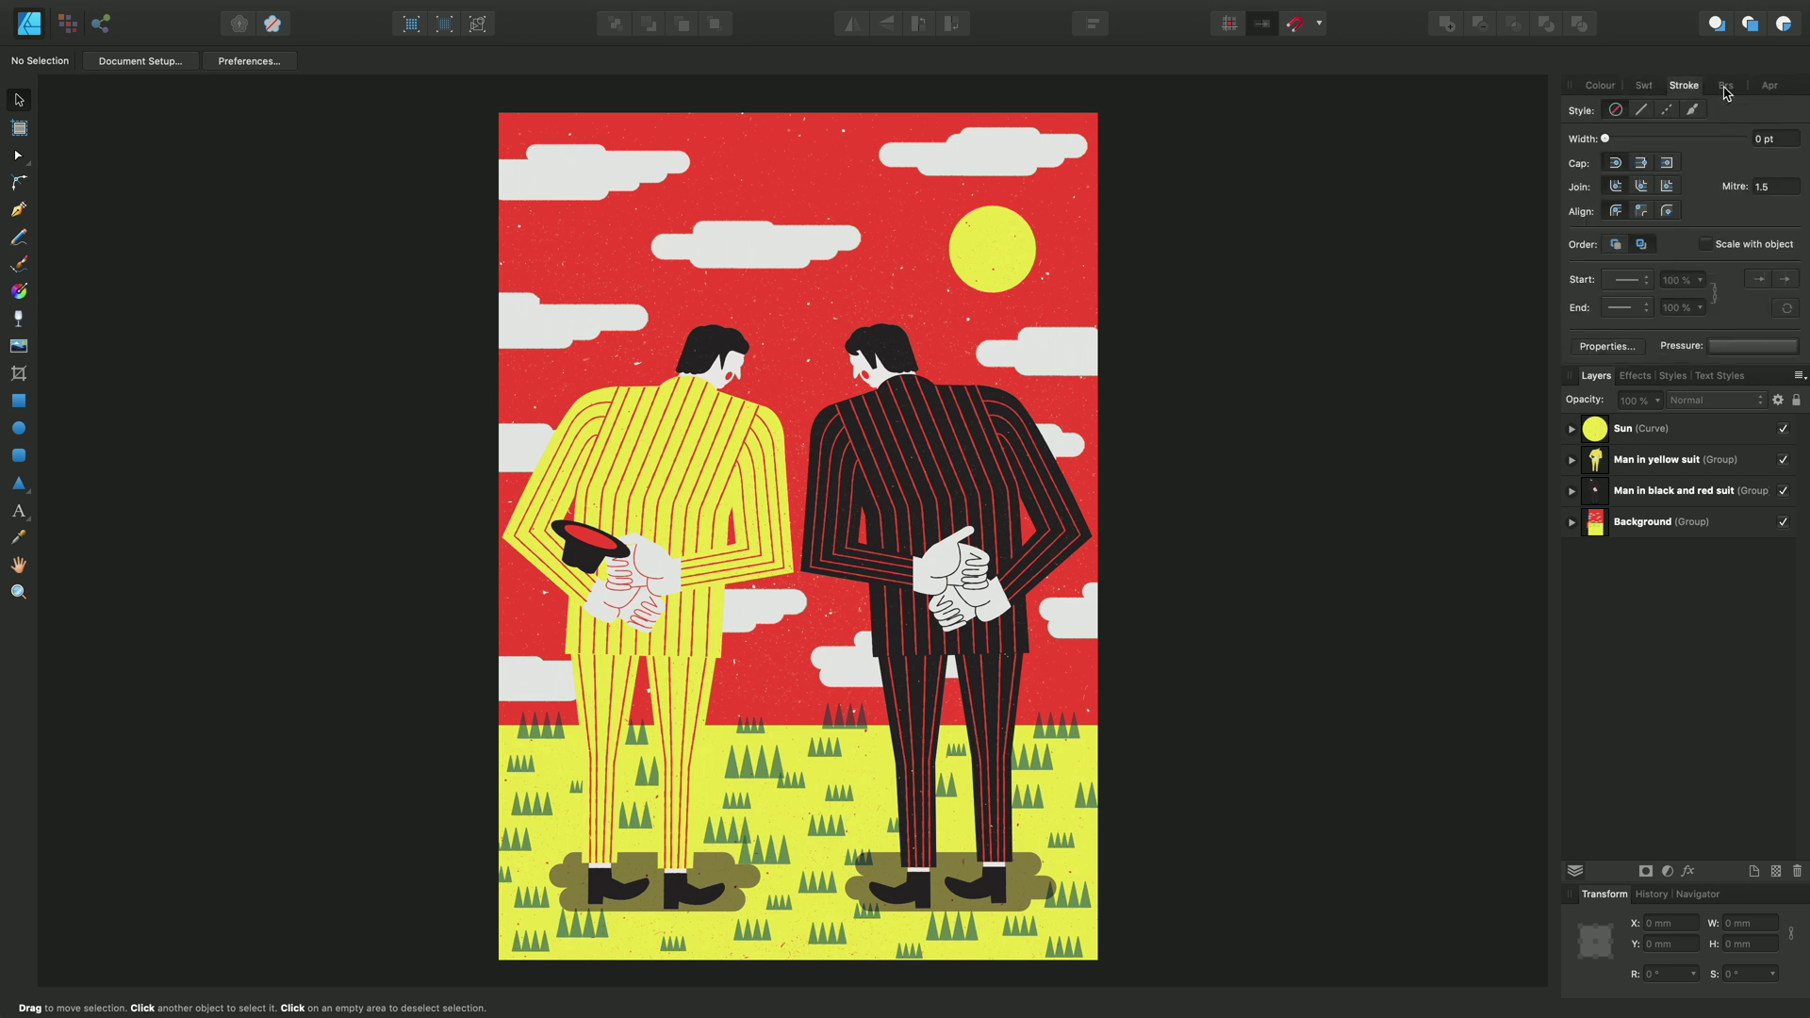
left_click(1725, 87)
left_click(1712, 111)
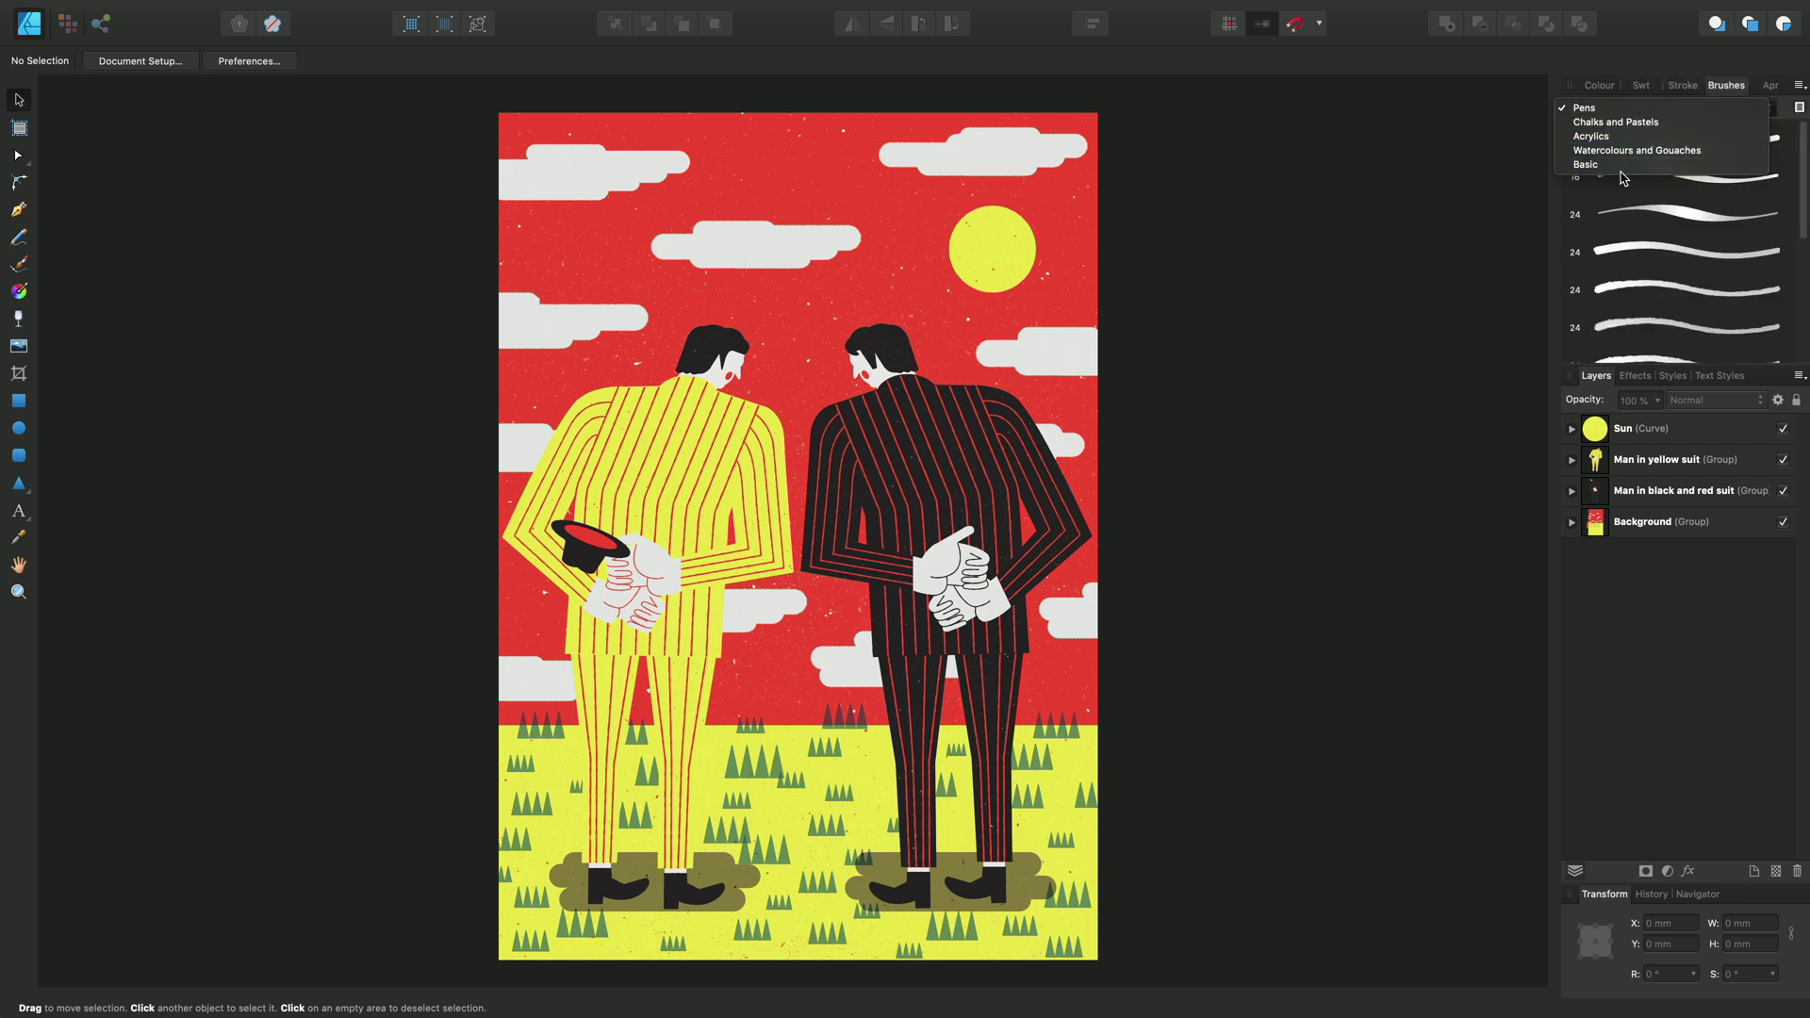
left_click(1687, 71)
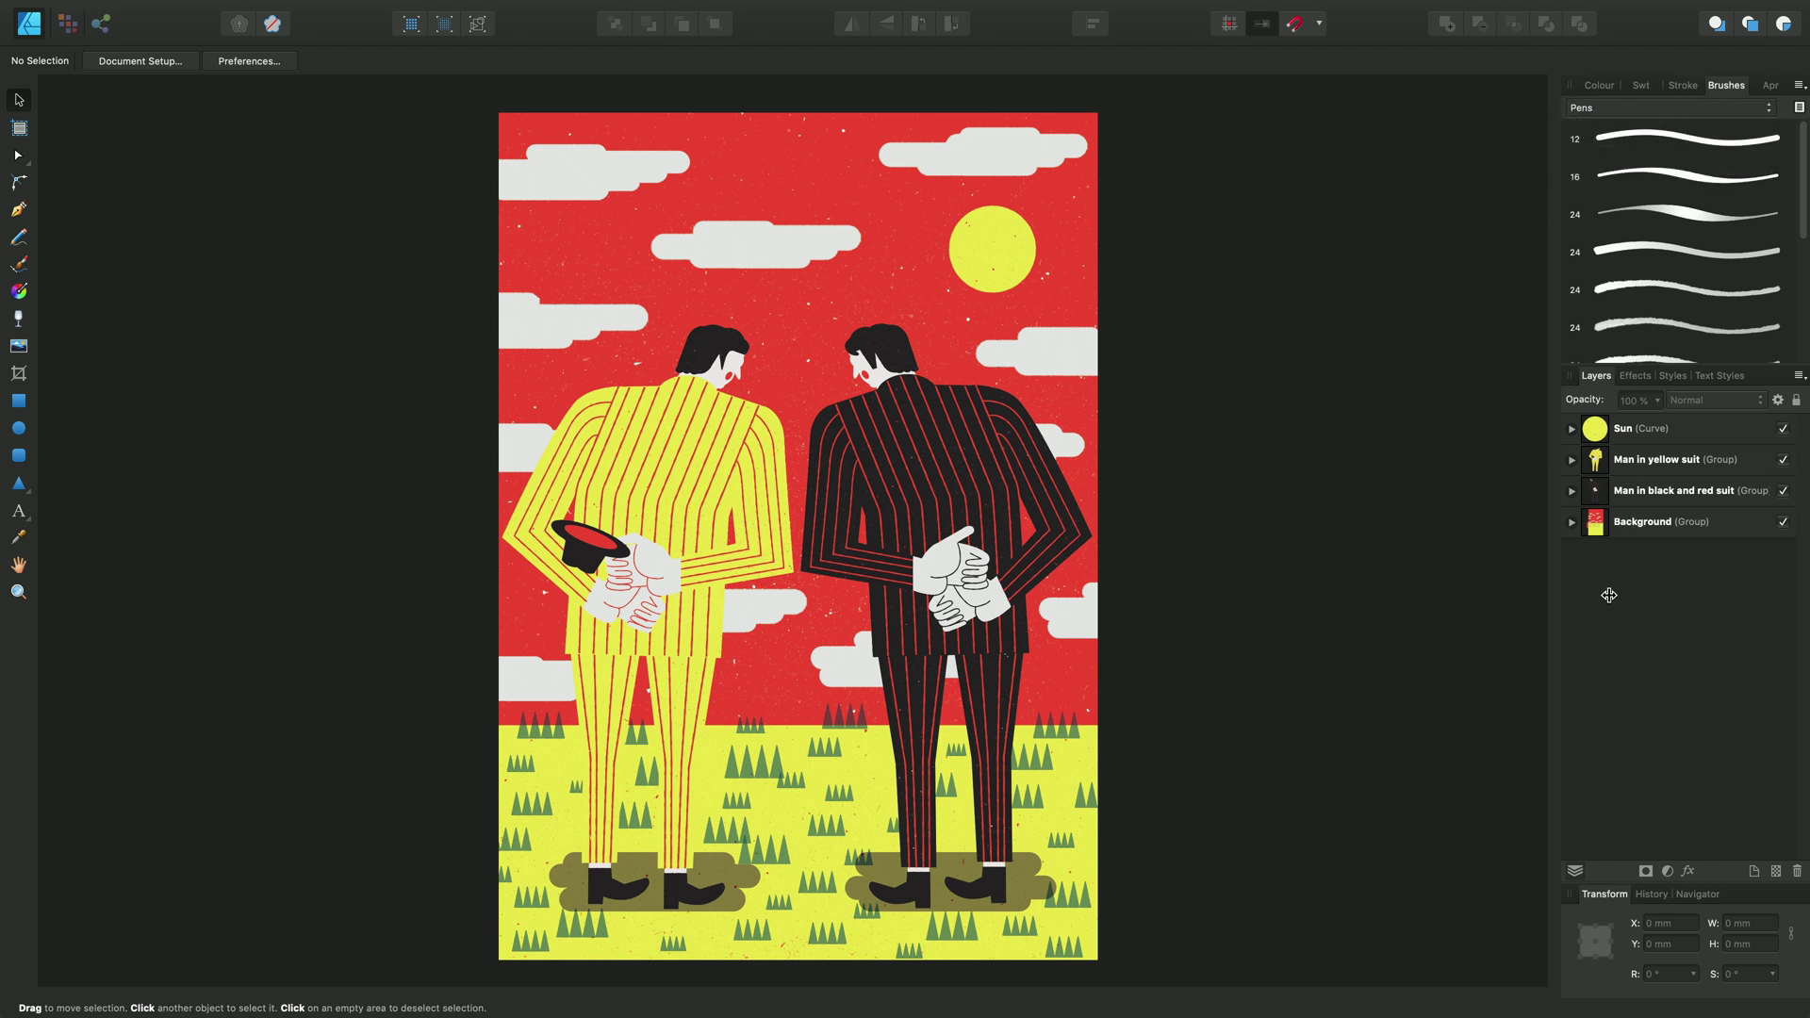
left_click(1690, 893)
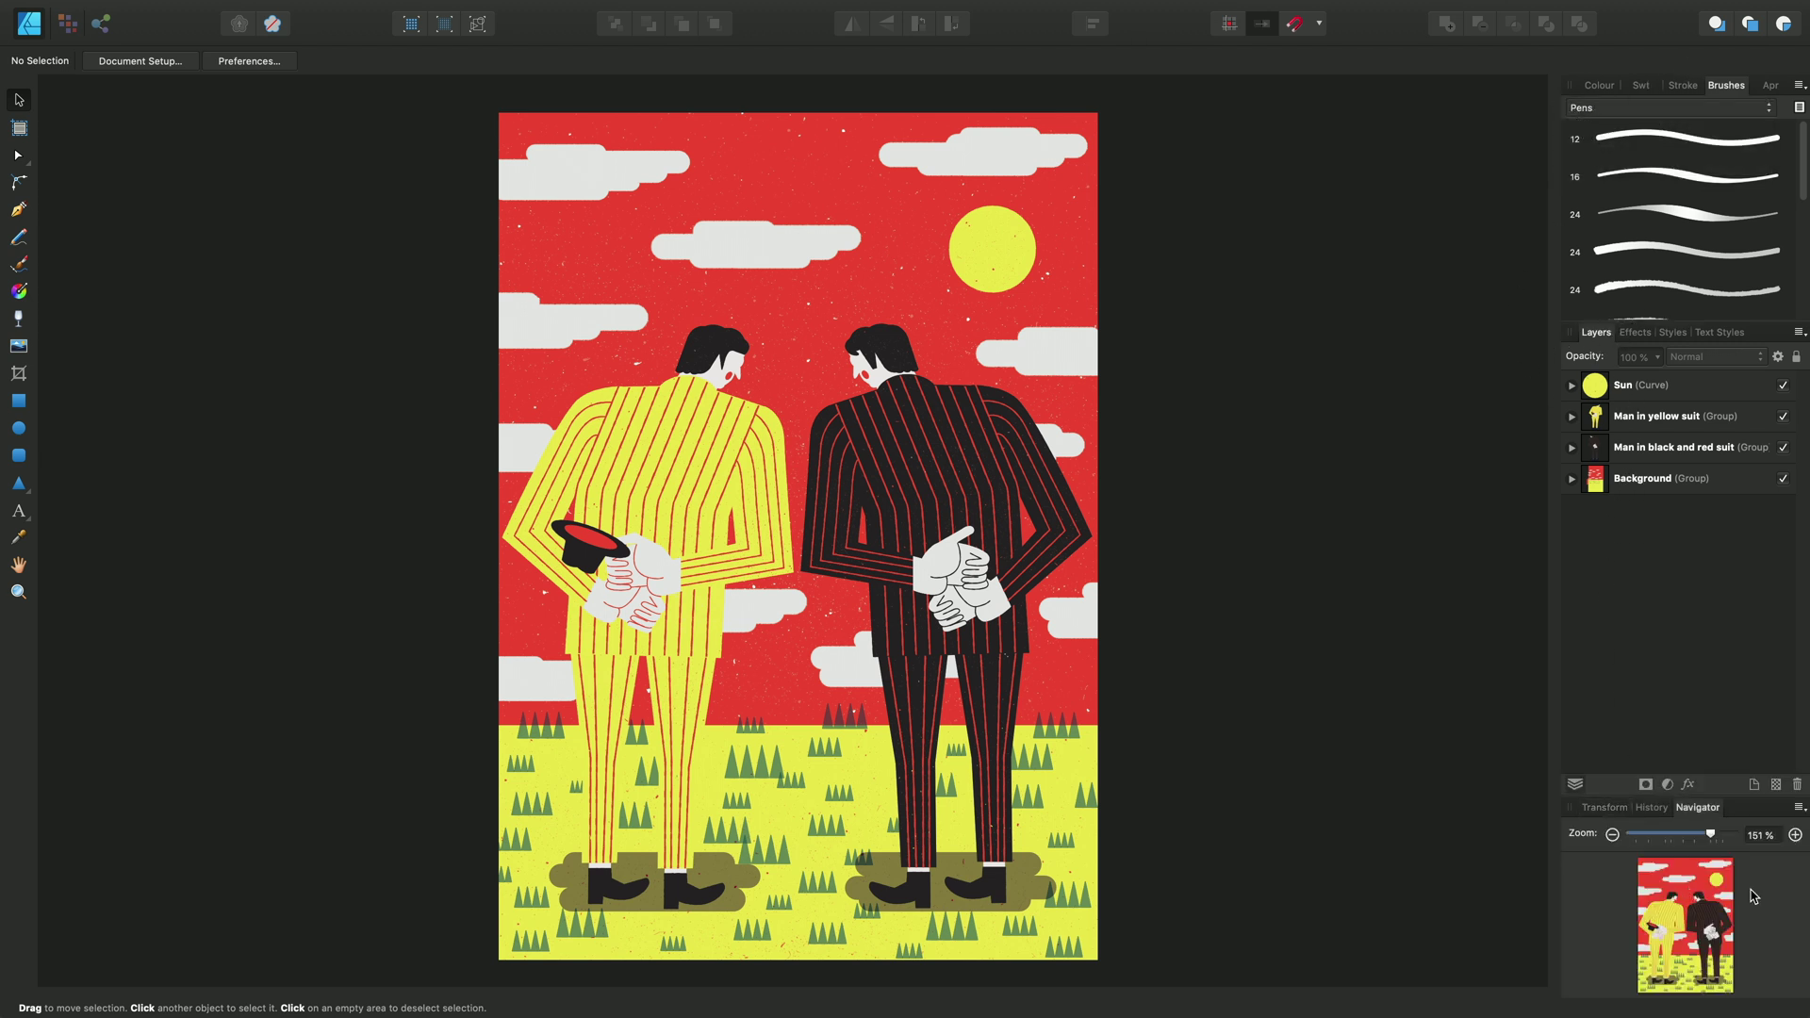
left_click(1663, 810)
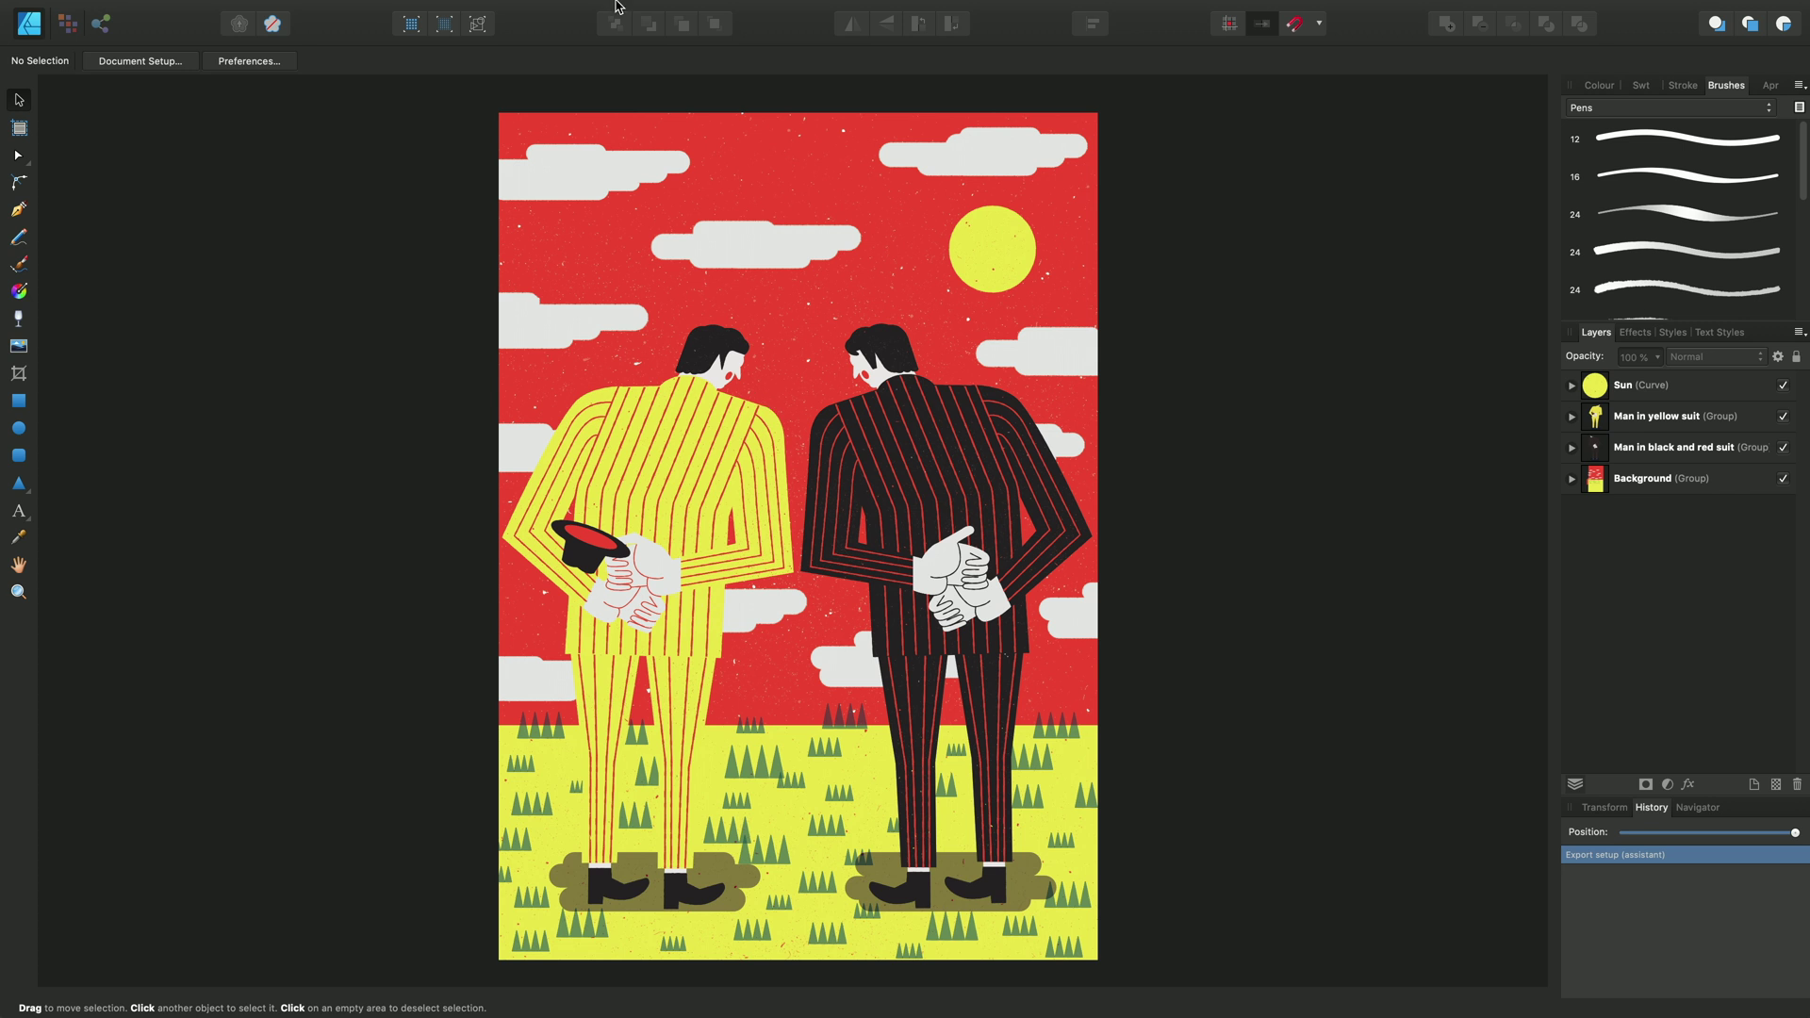
Add the Isometric panel, then the Symbols panel, from View > Studio.
left_click(455, 10)
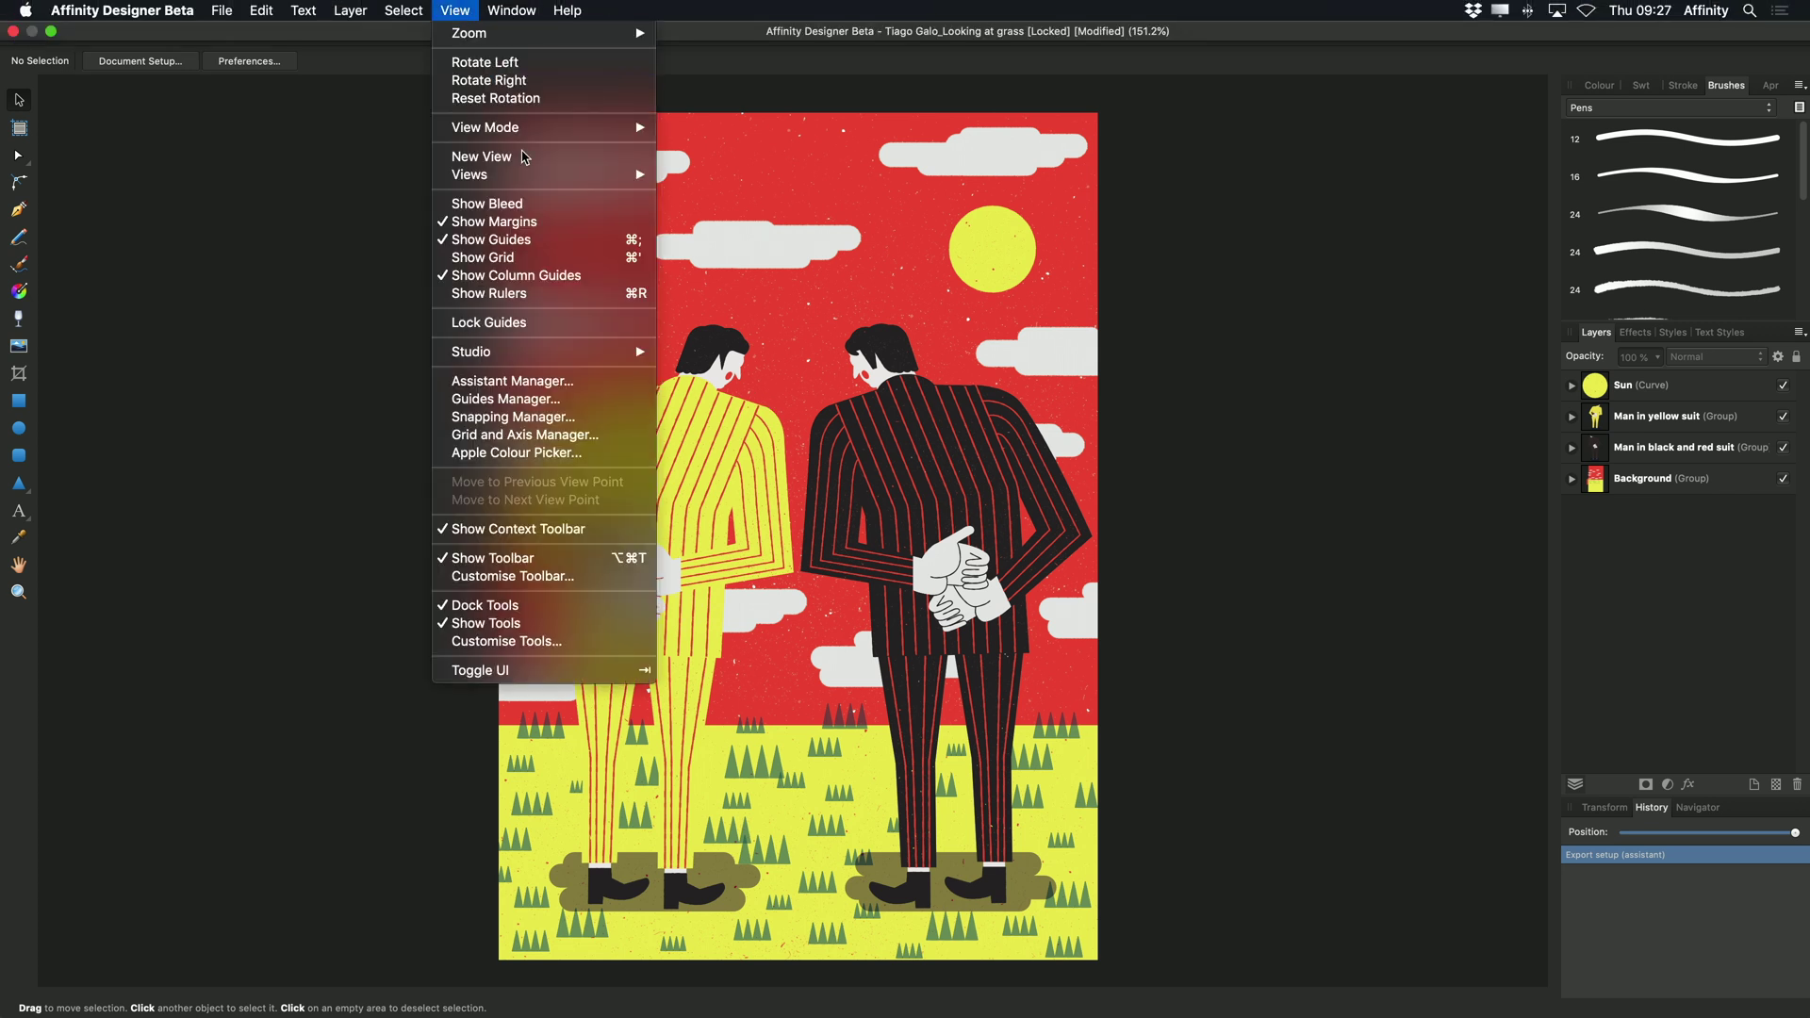
mouse_move(575, 358)
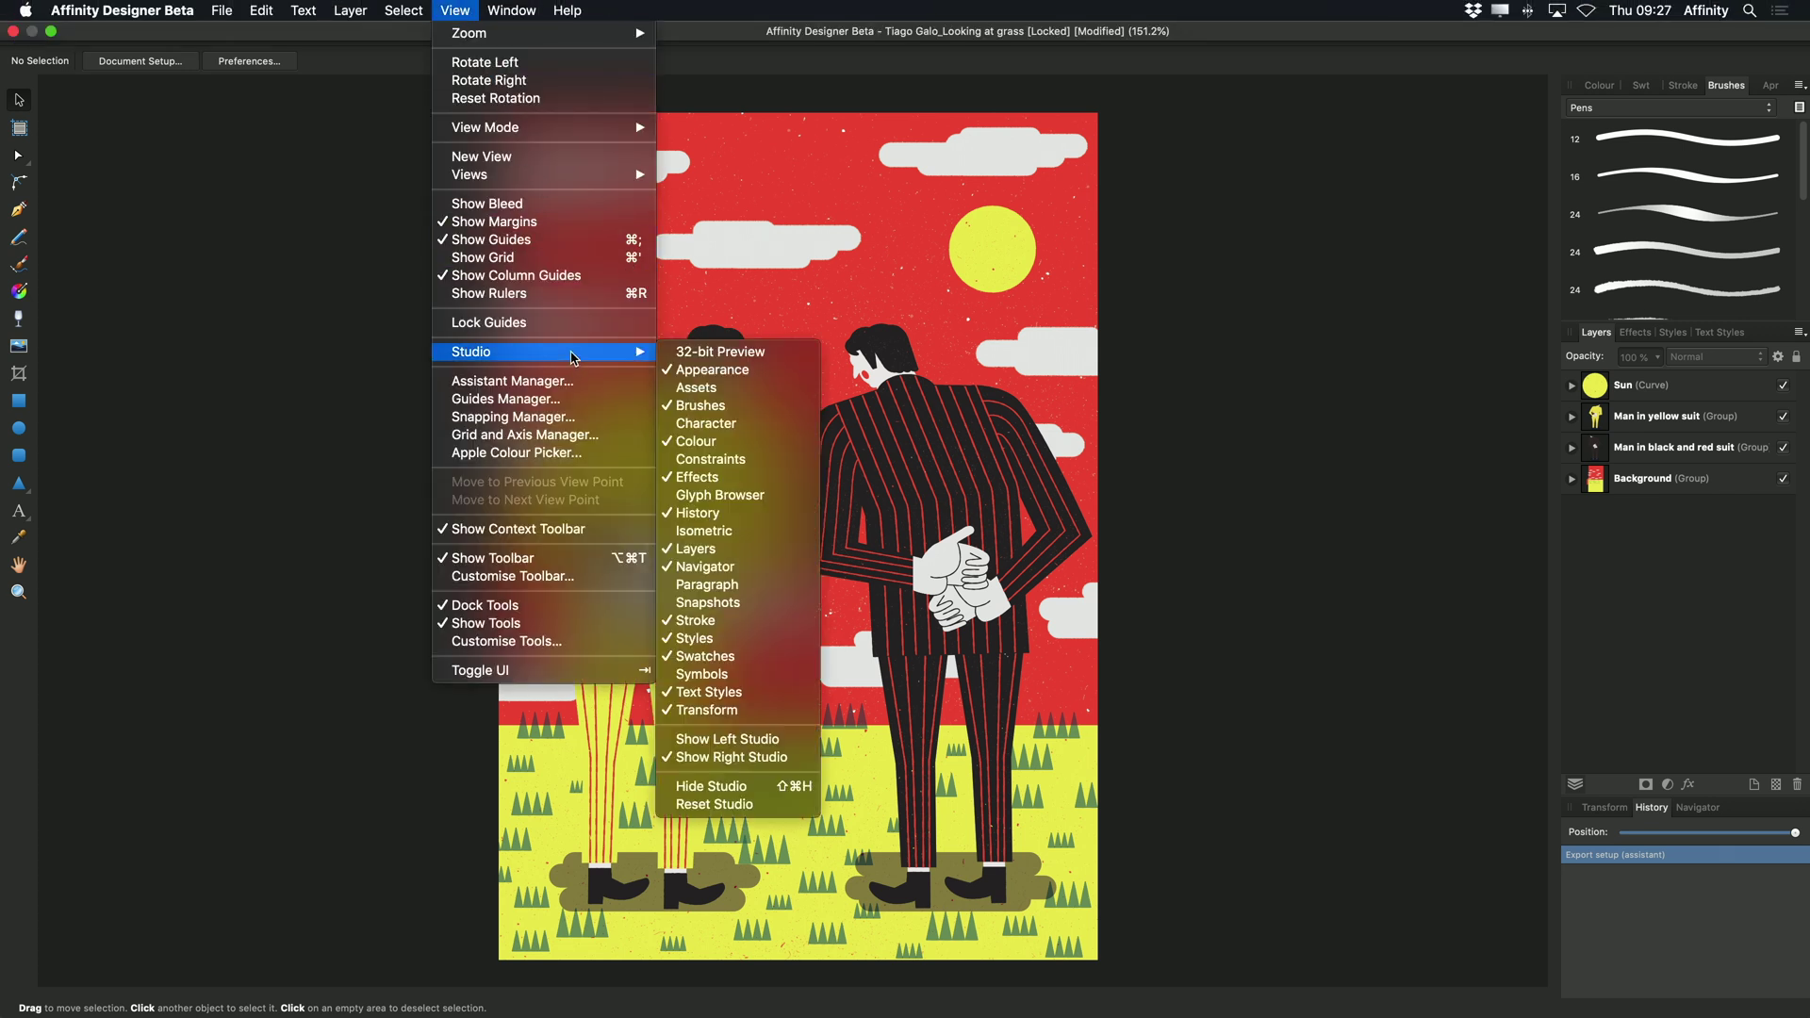
left_click(734, 534)
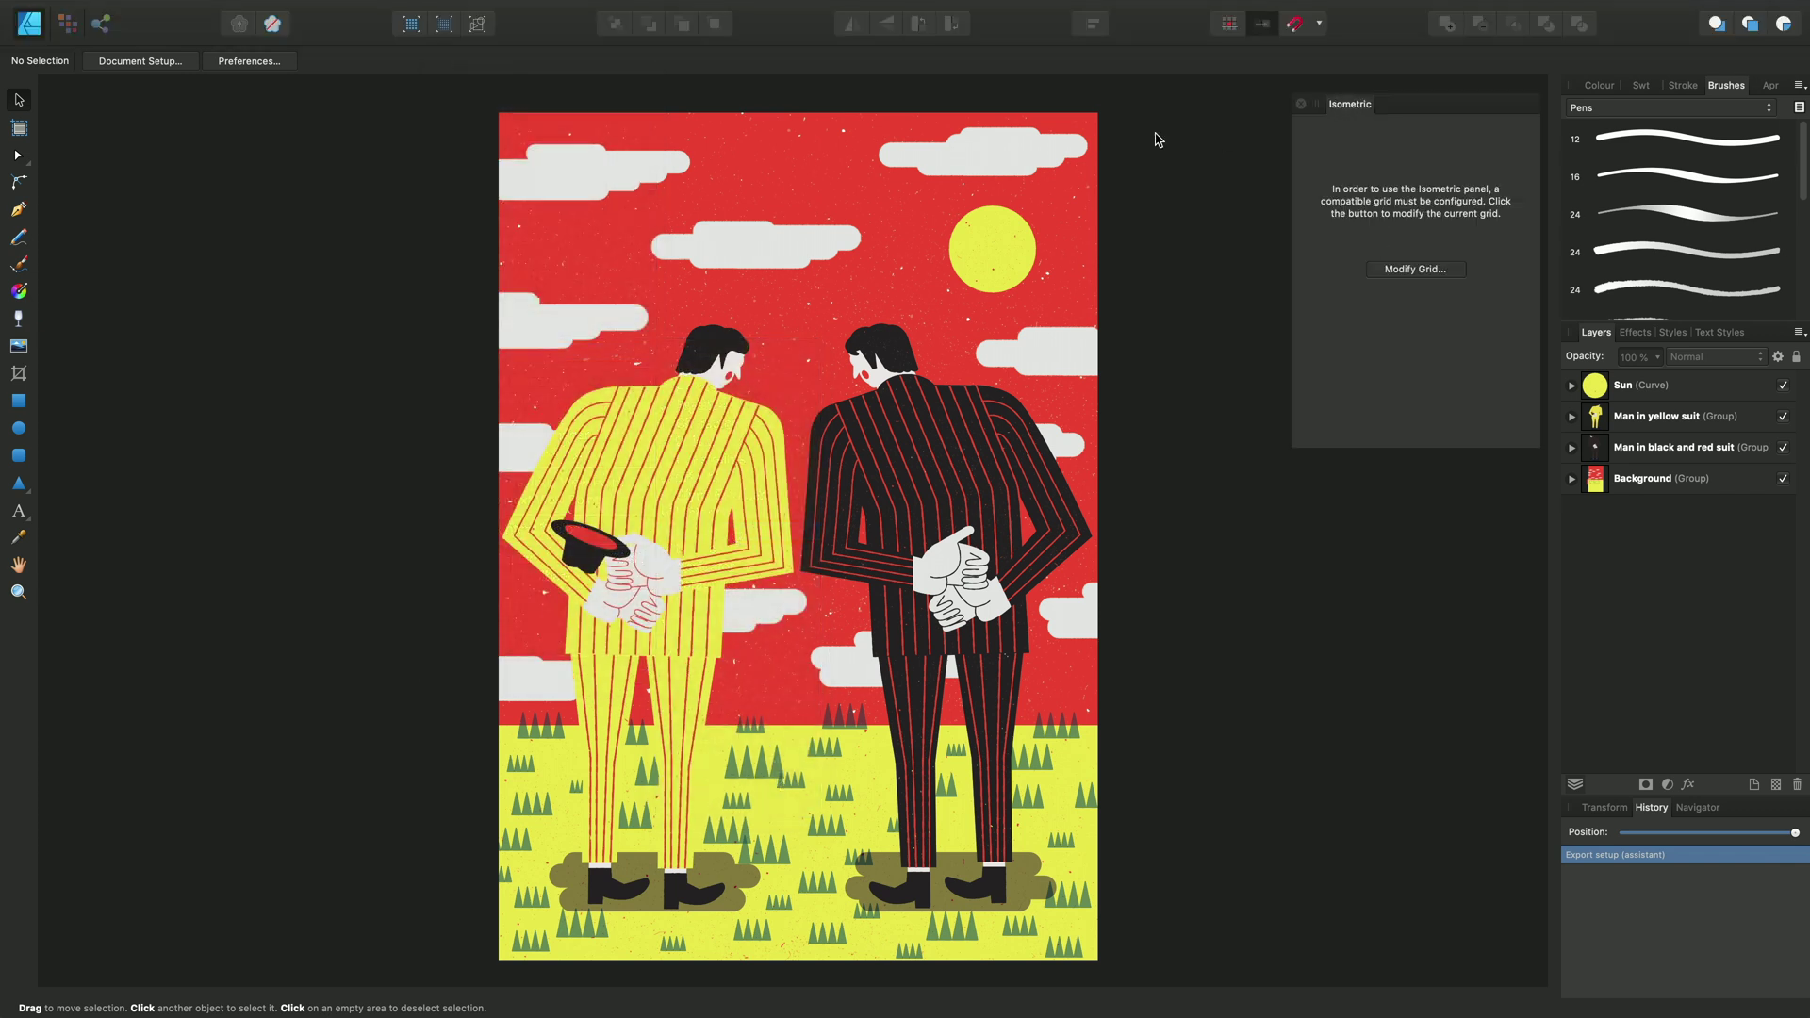
left_click(455, 10)
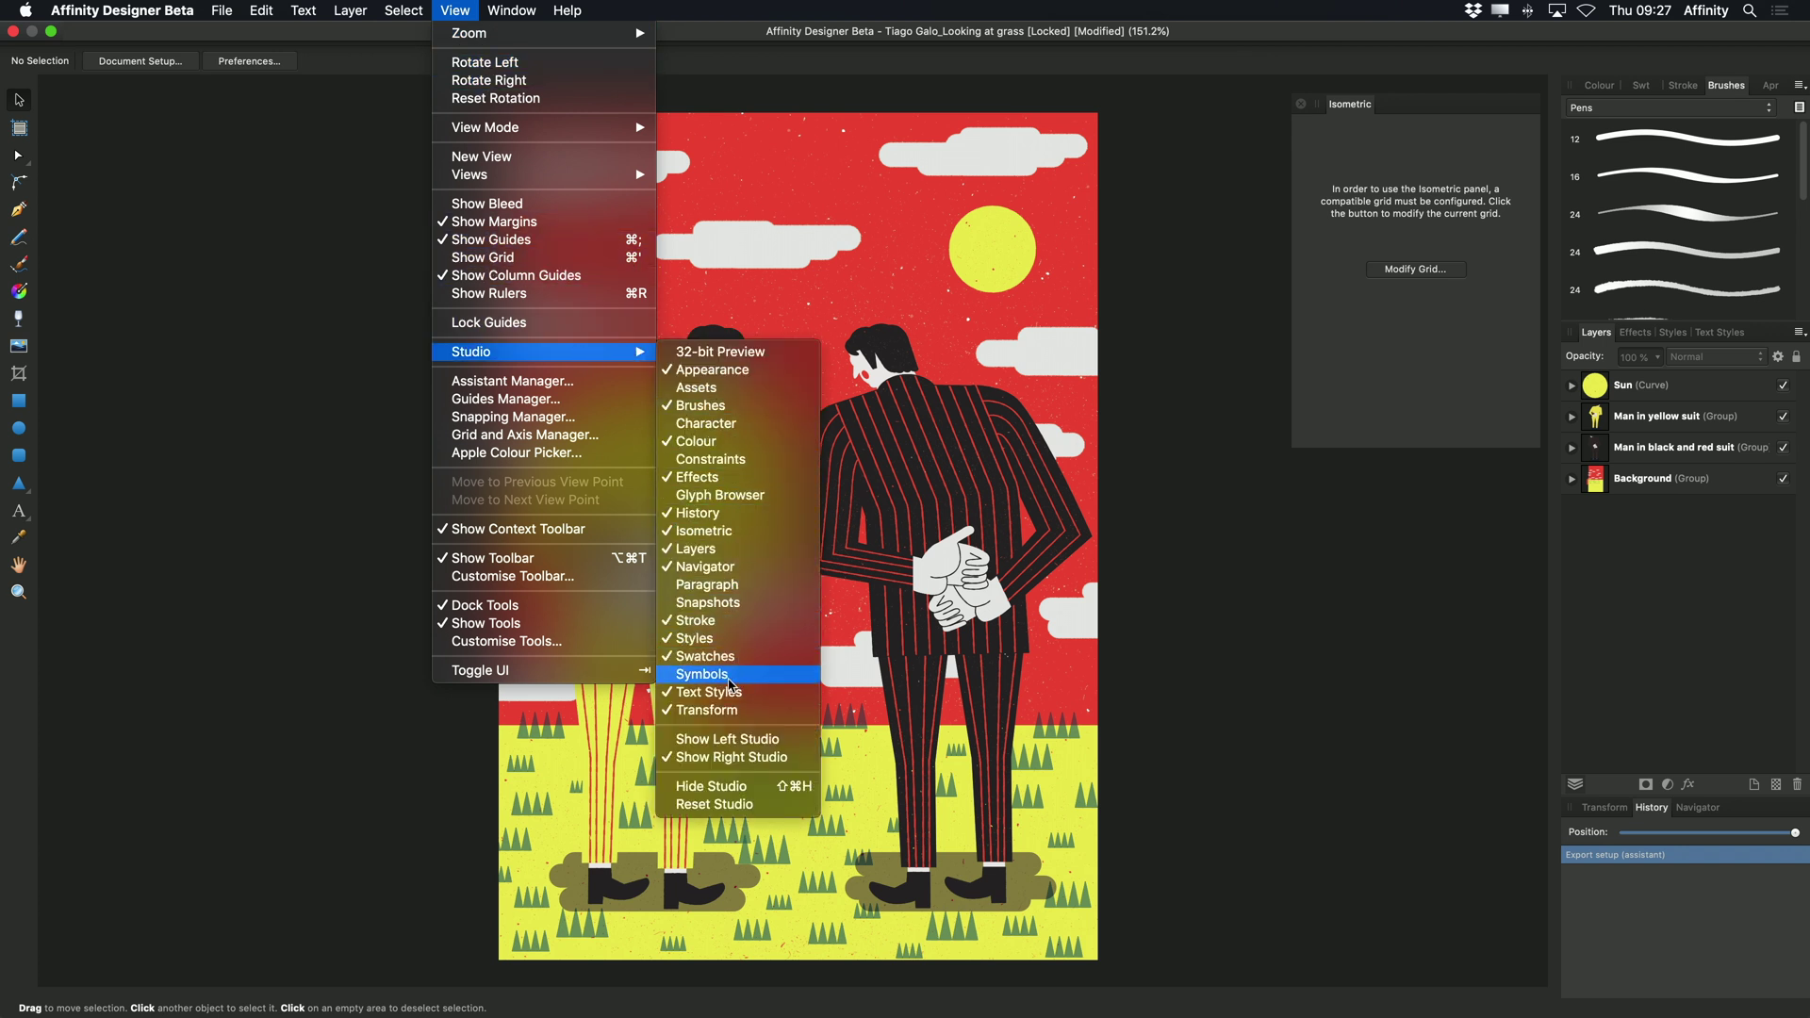
left_click(722, 676)
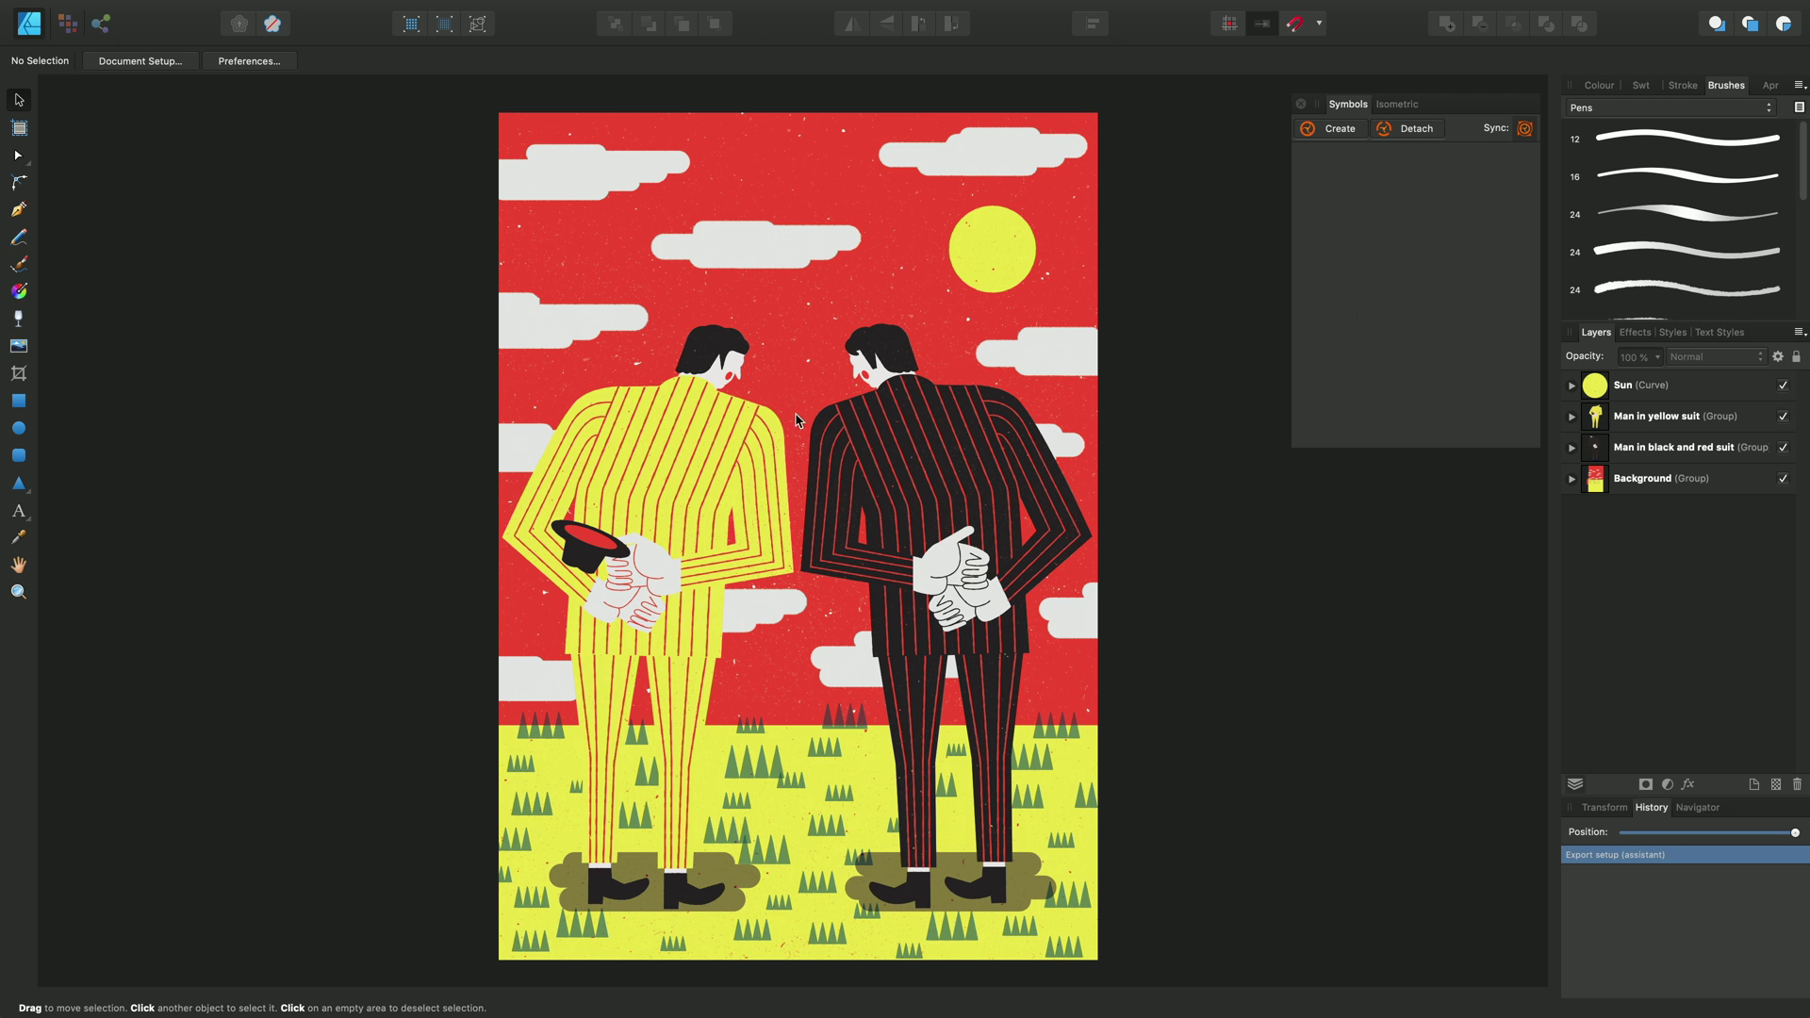
mouse_move(396, 3)
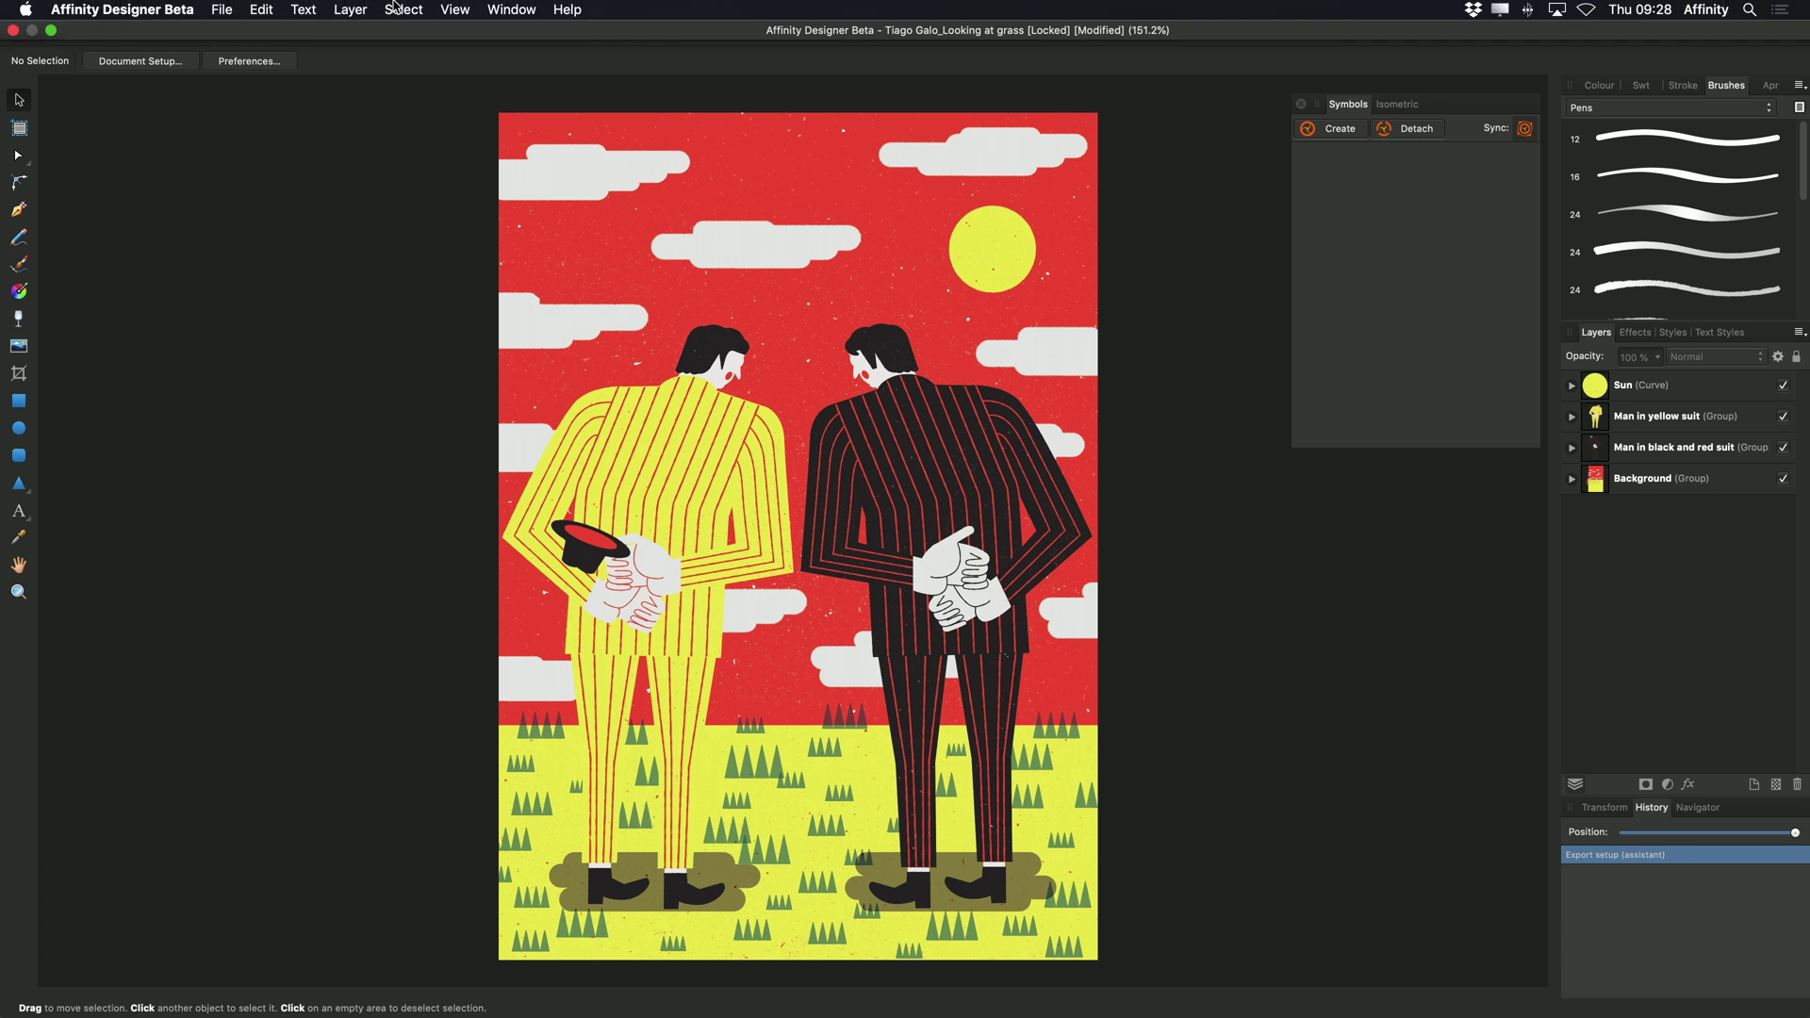
left_click(159, 14)
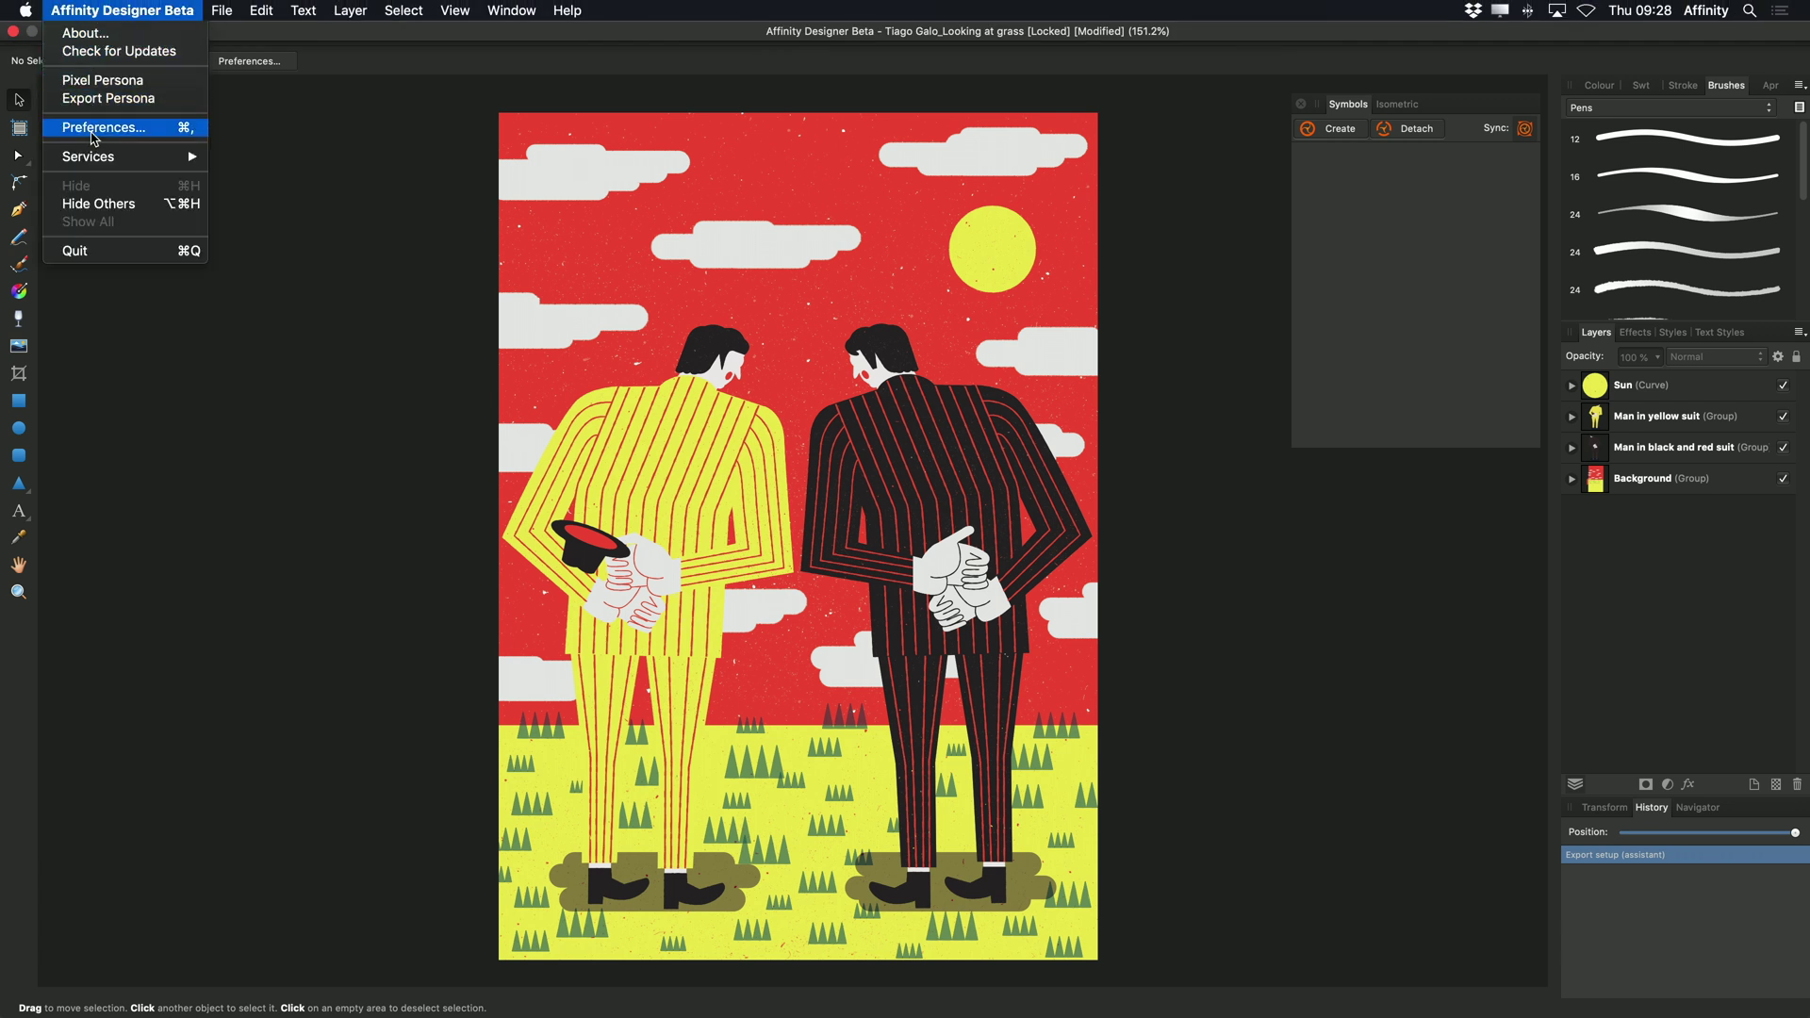
mouse_move(264, 8)
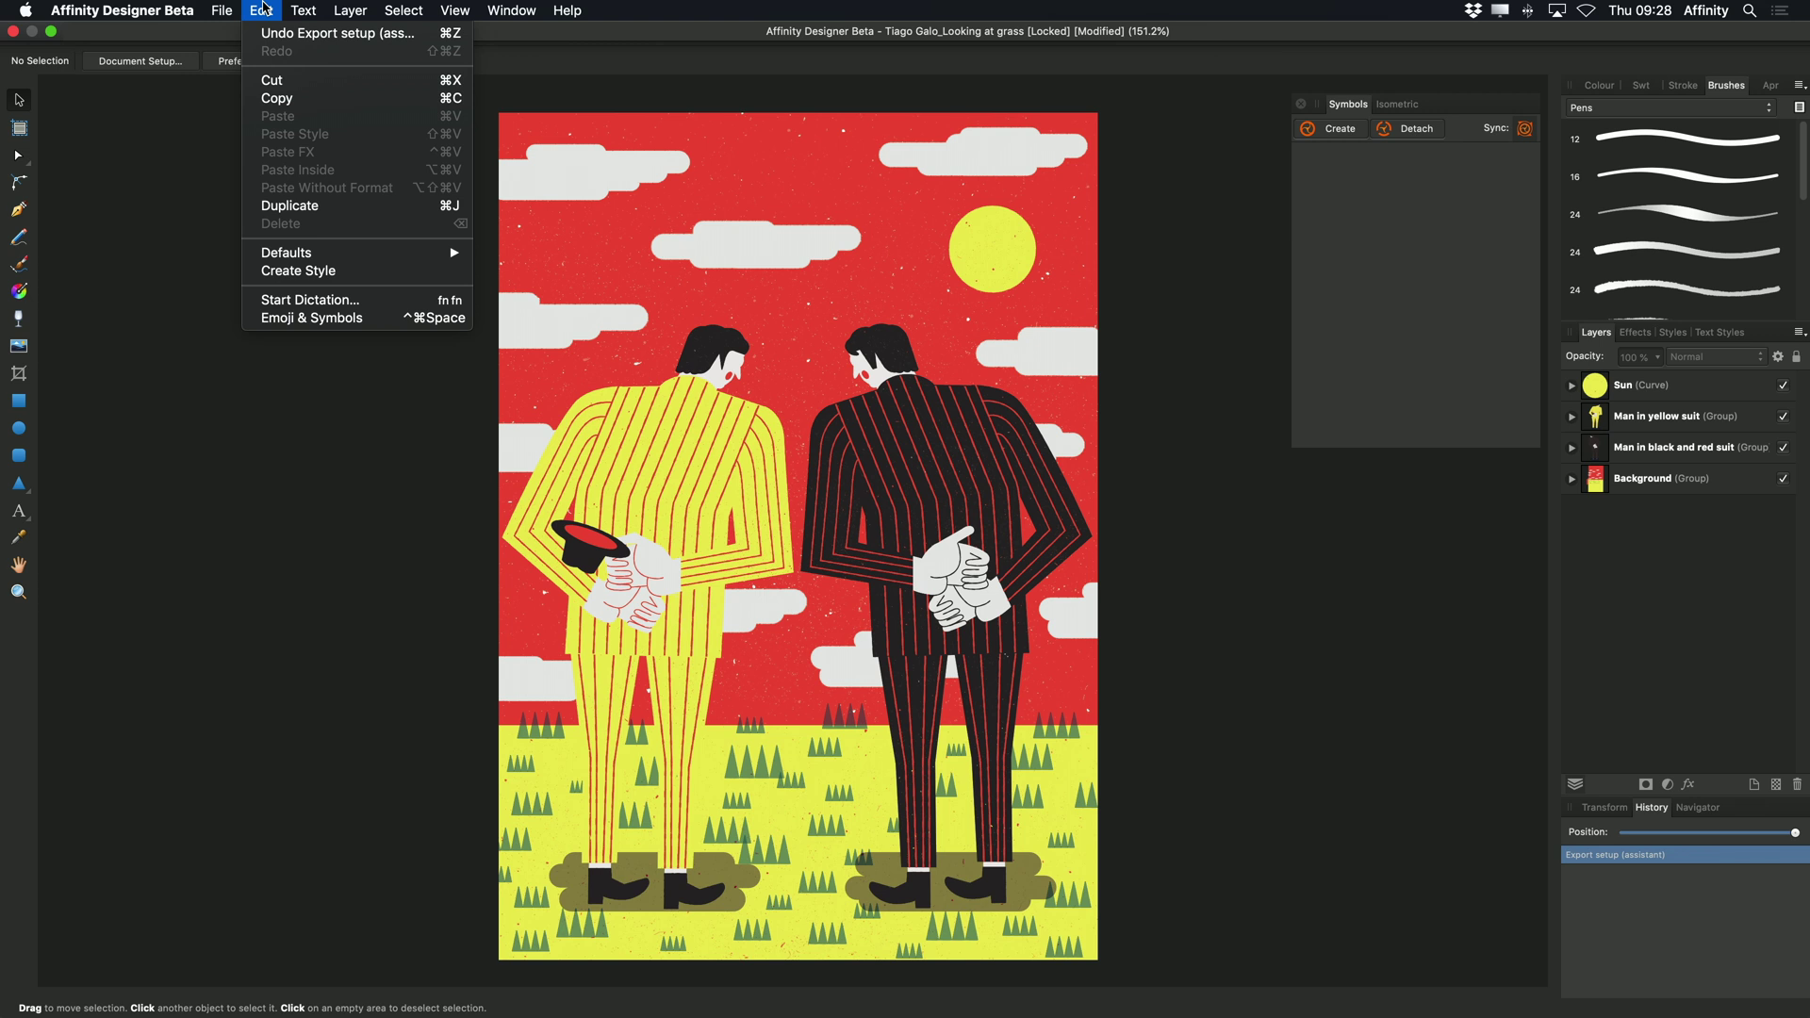
left_click(112, 132)
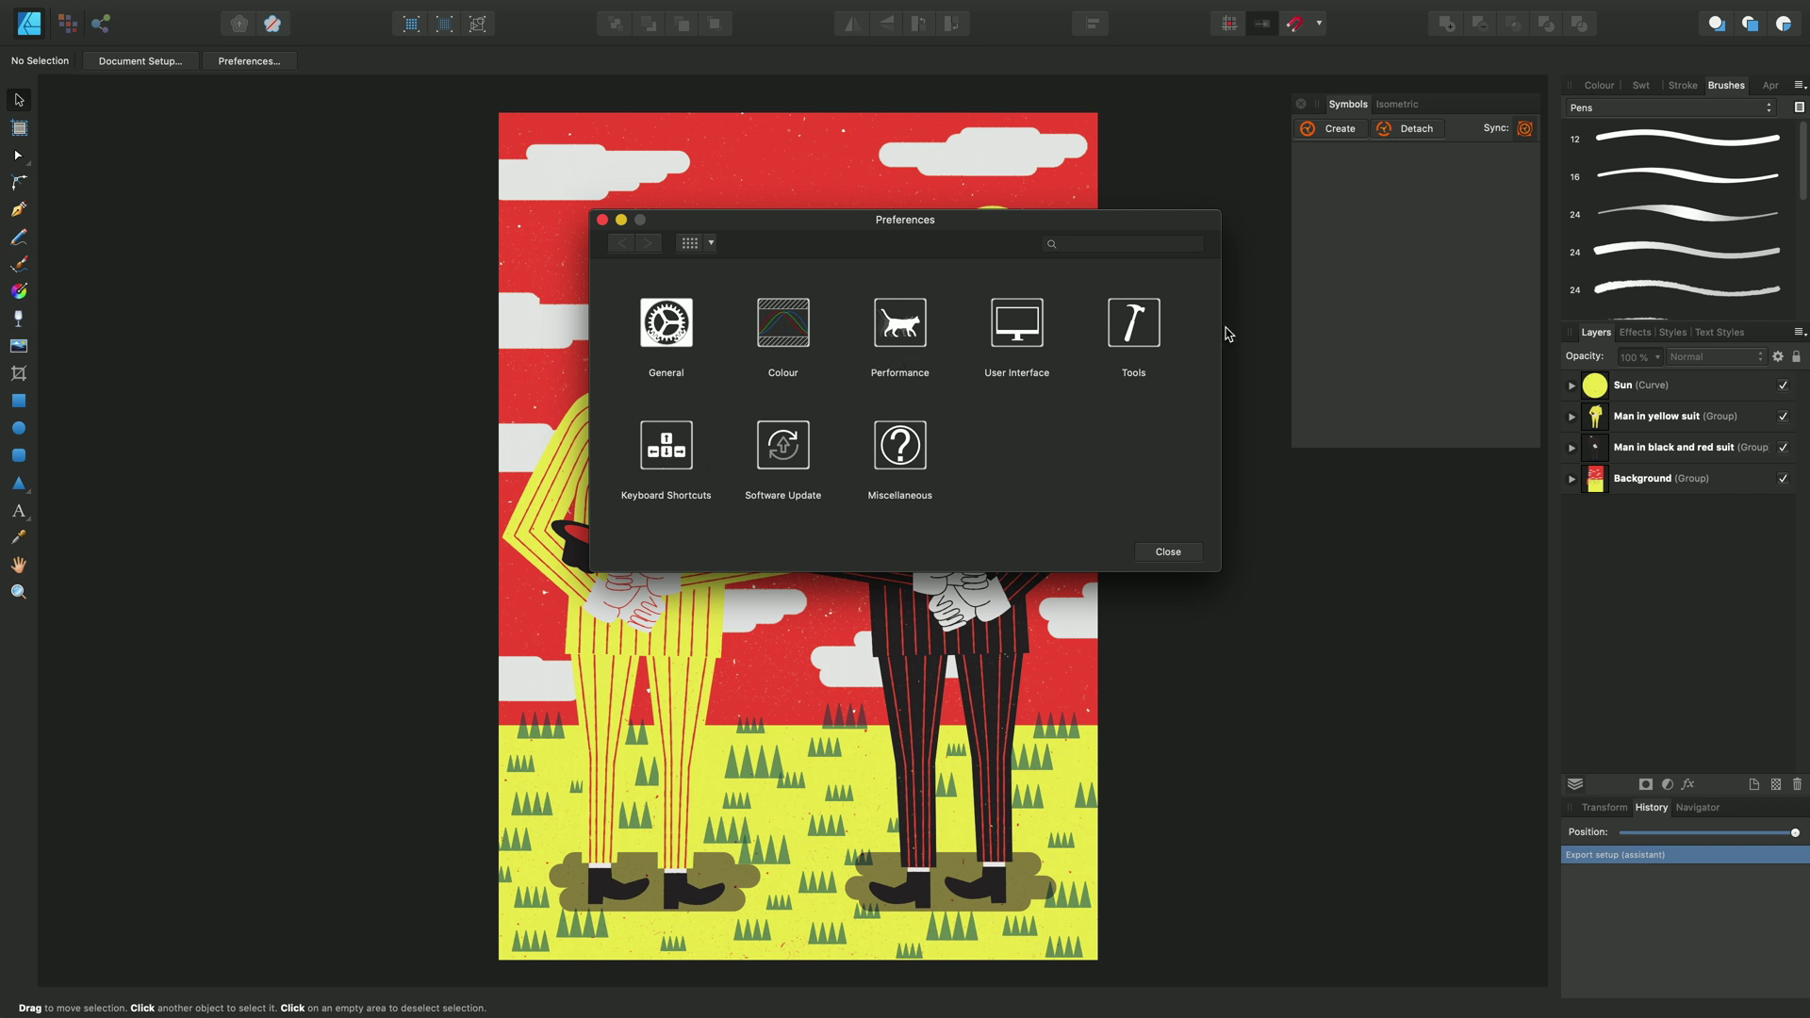
left_click(1169, 553)
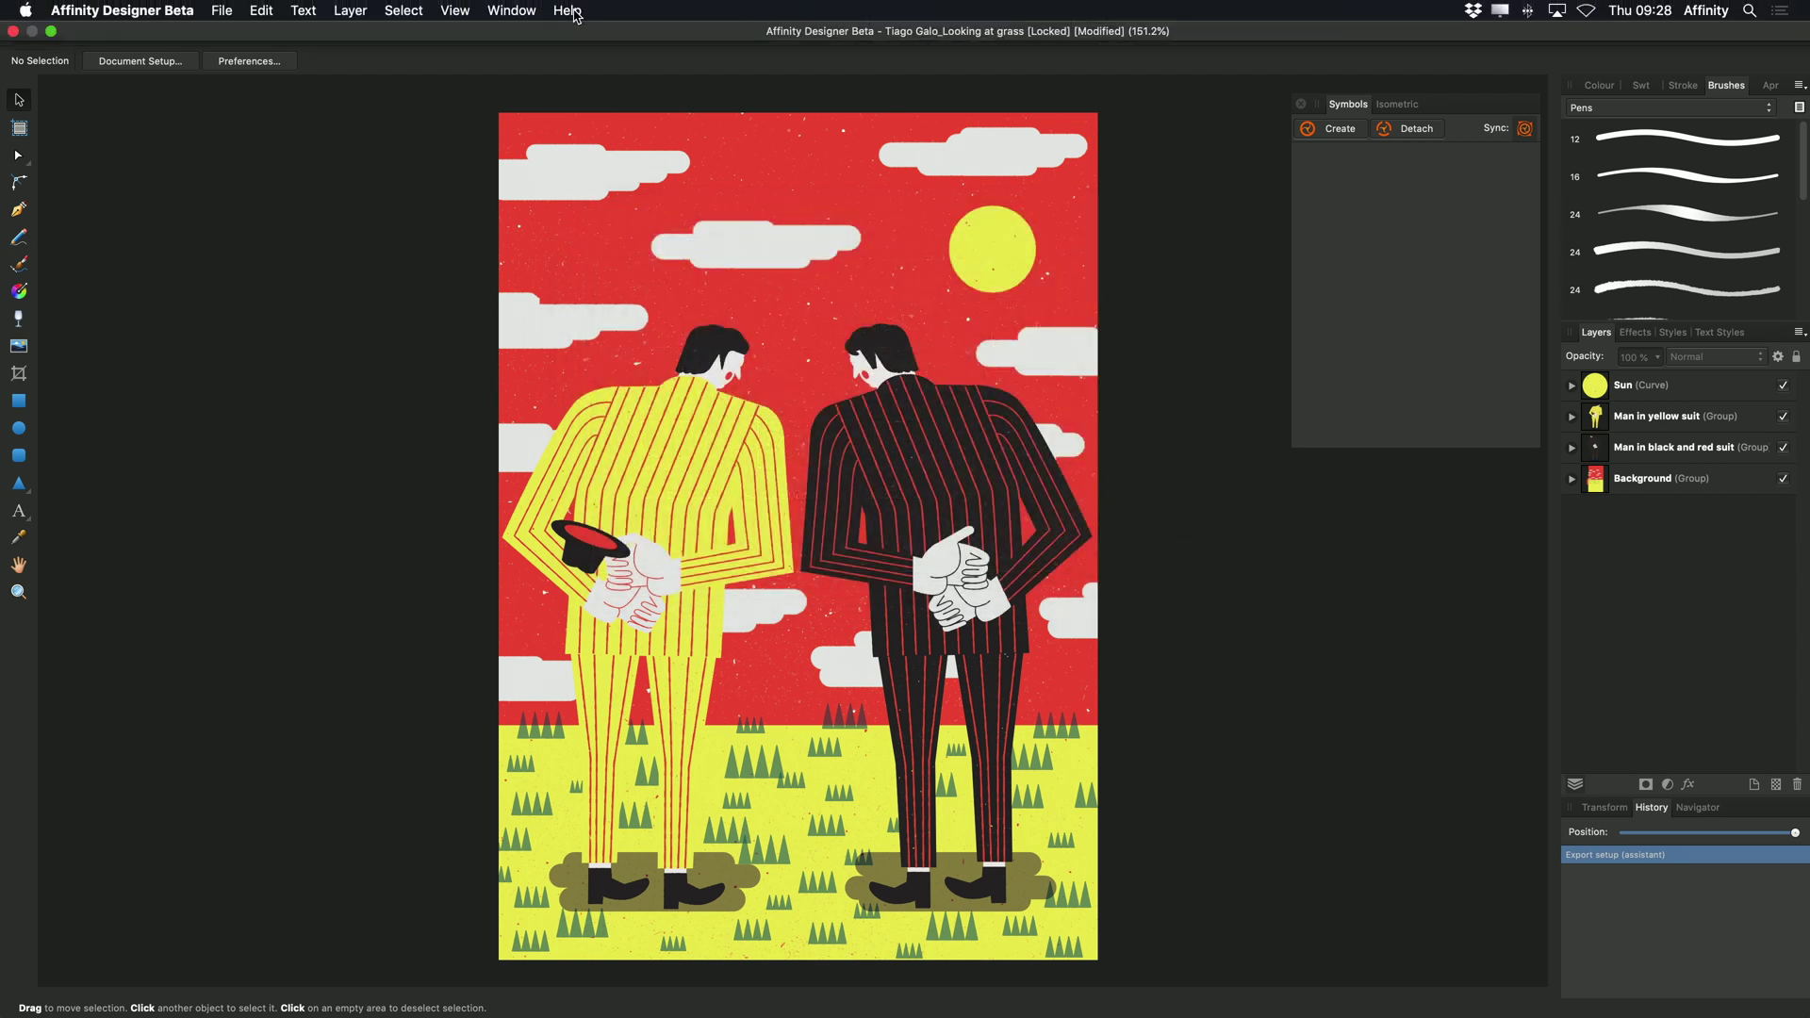
Open Affinity Designer Beta Help, expand 'Drawing curves and shapes', and focus the Search field.
left_click(569, 12)
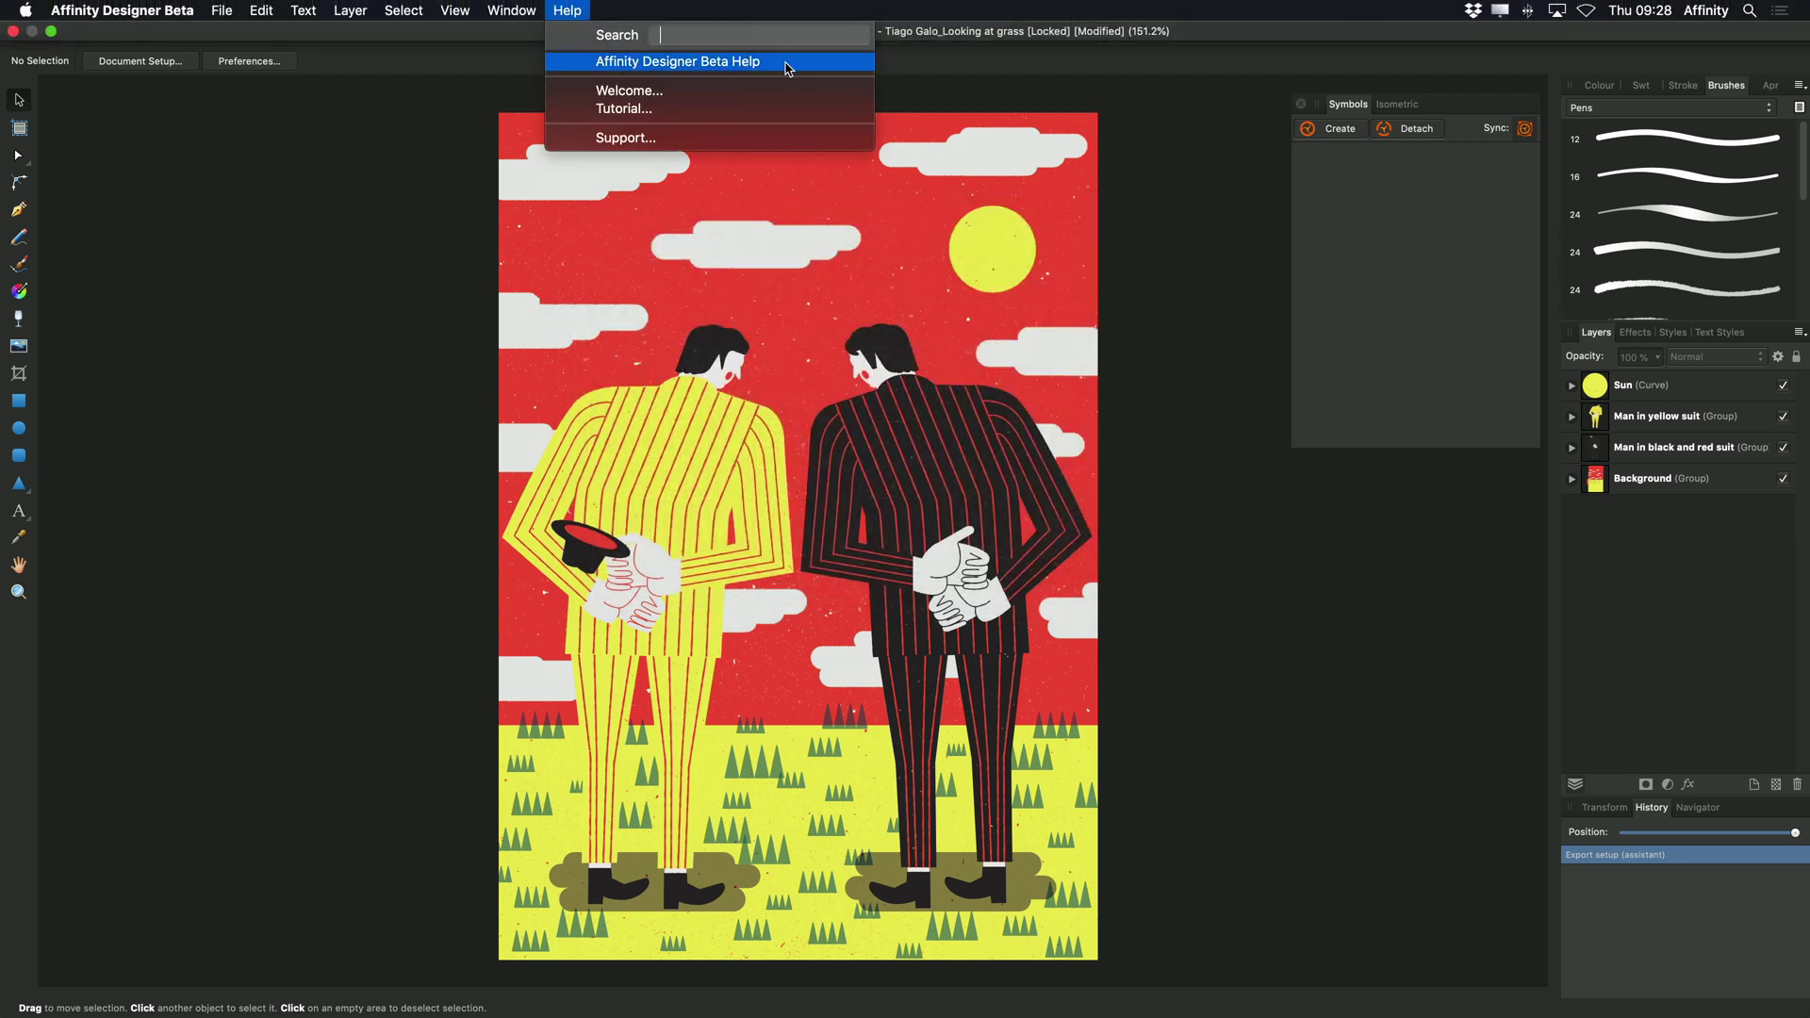
left_click(721, 342)
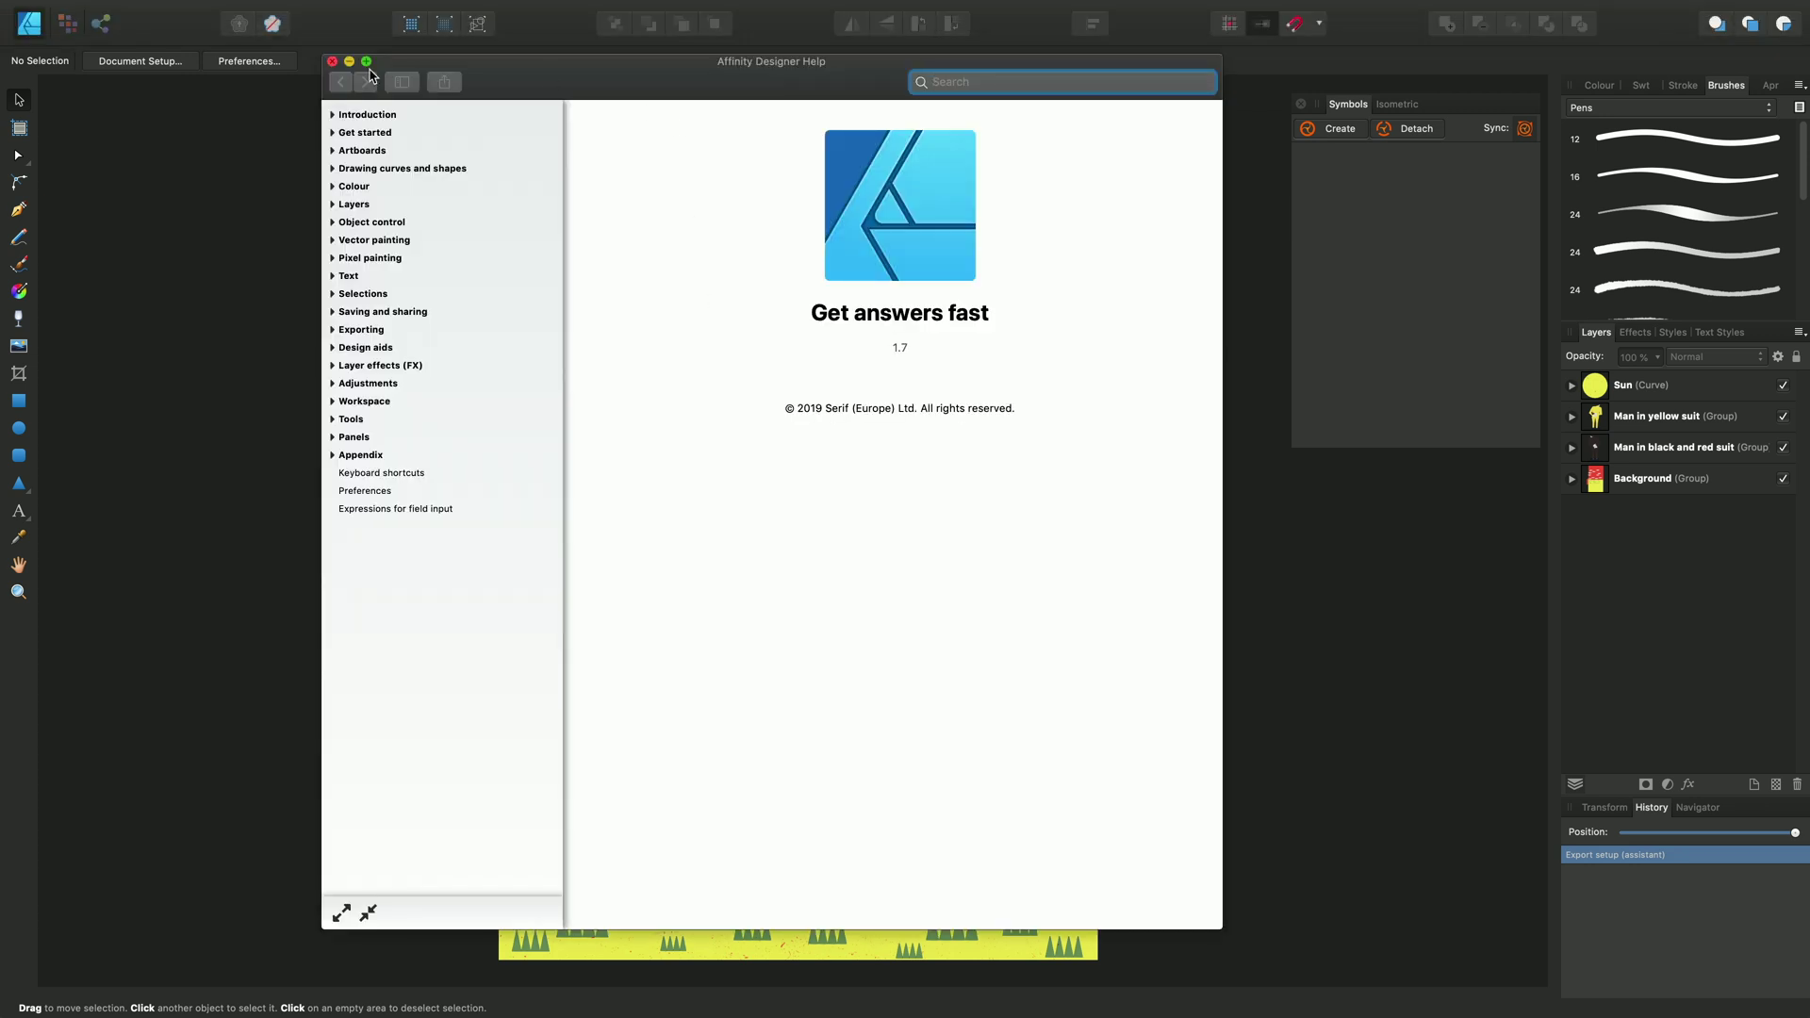
left_click(361, 167)
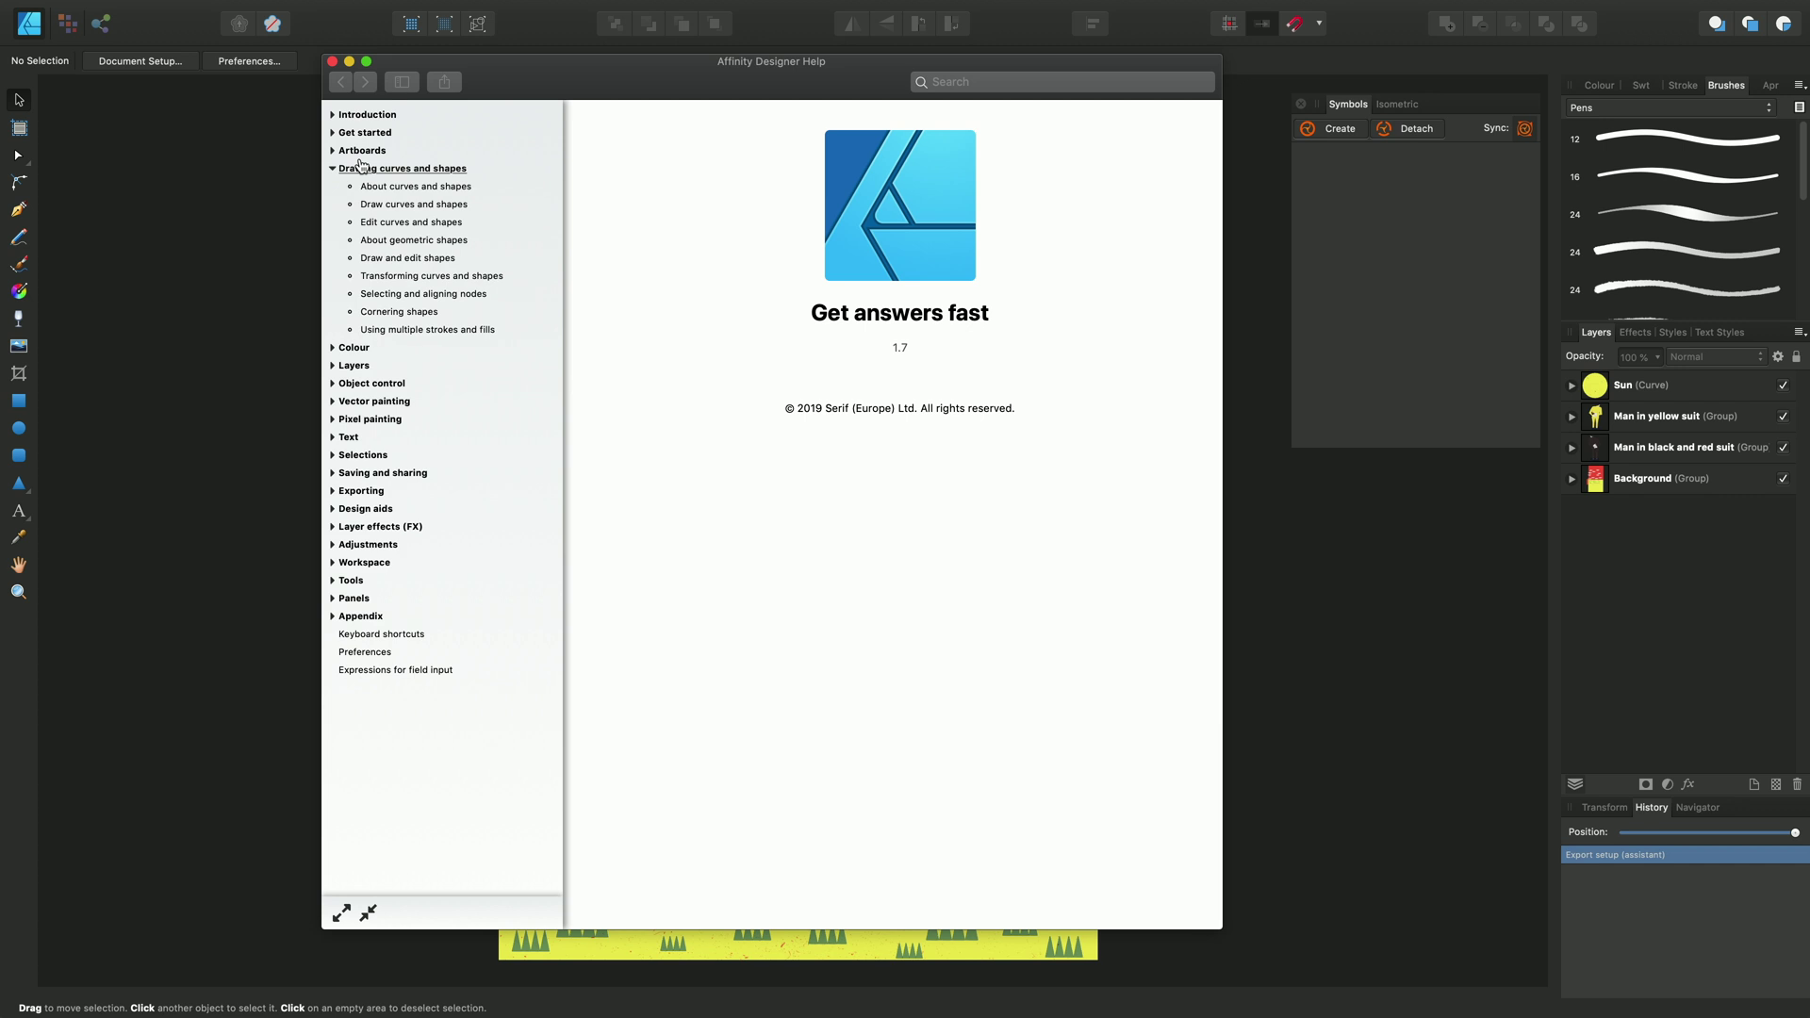
left_click(991, 84)
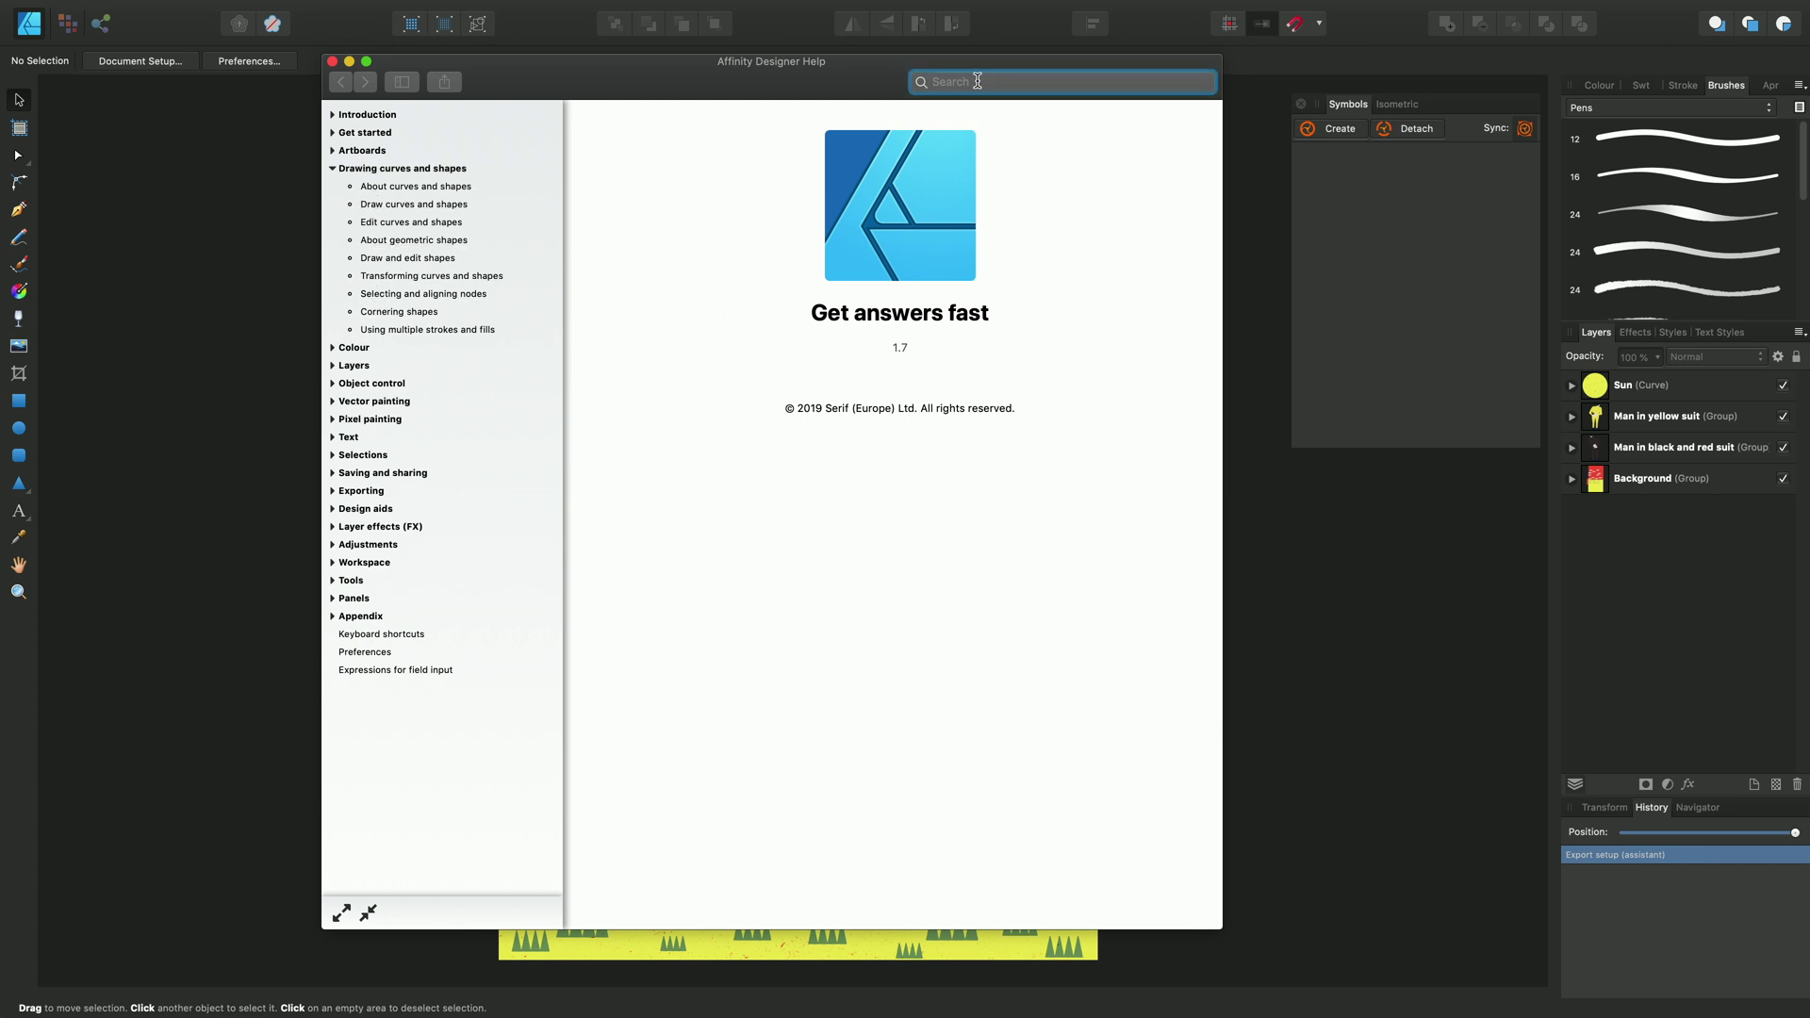